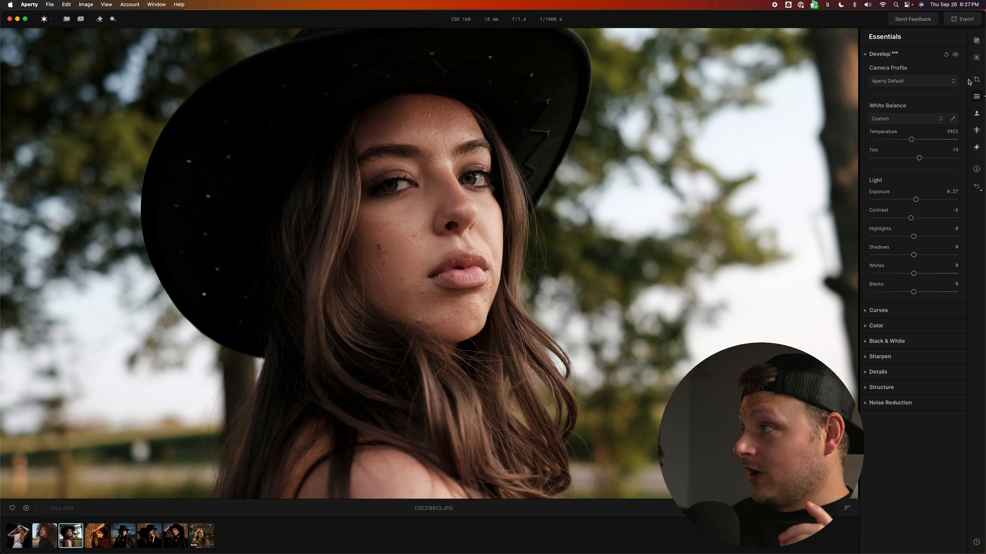
Step: Look through the portrait retouching options for skin, eyes, mouth, make-up and body skin
{"action": "left_click", "coordinate": [977, 114]}
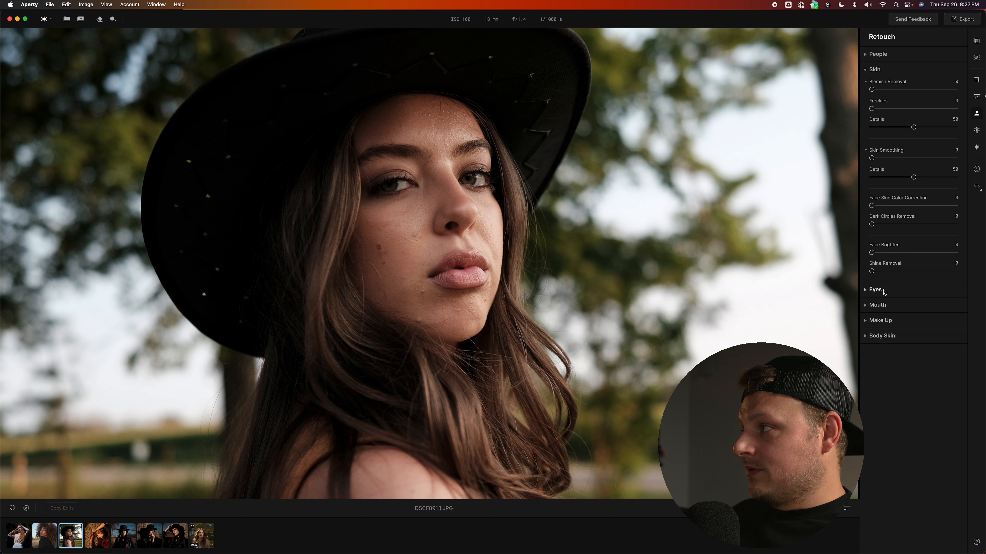
{"action": "left_click", "coordinate": [883, 291]}
{"action": "left_click", "coordinate": [878, 427]}
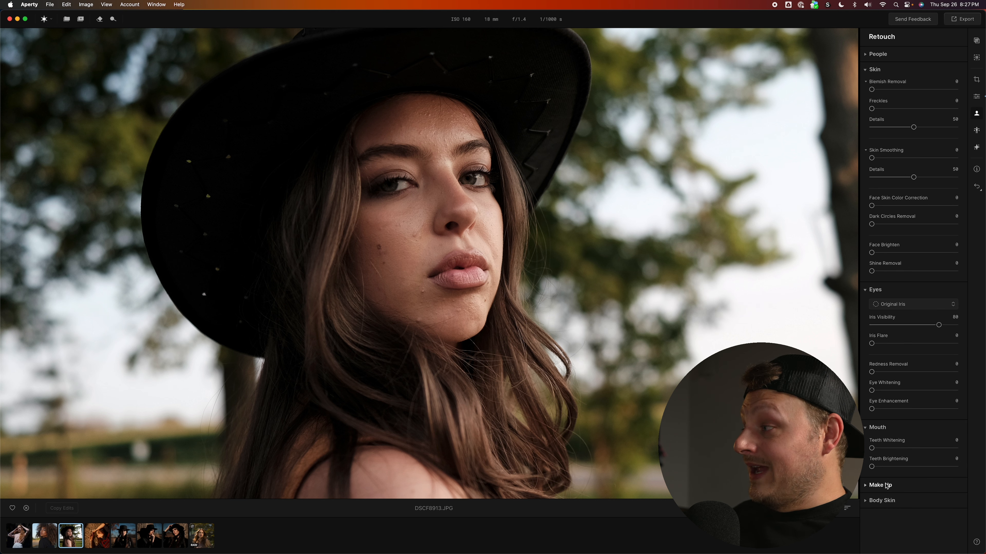
{"action": "left_click", "coordinate": [886, 485]}
{"action": "left_click", "coordinate": [888, 486]}
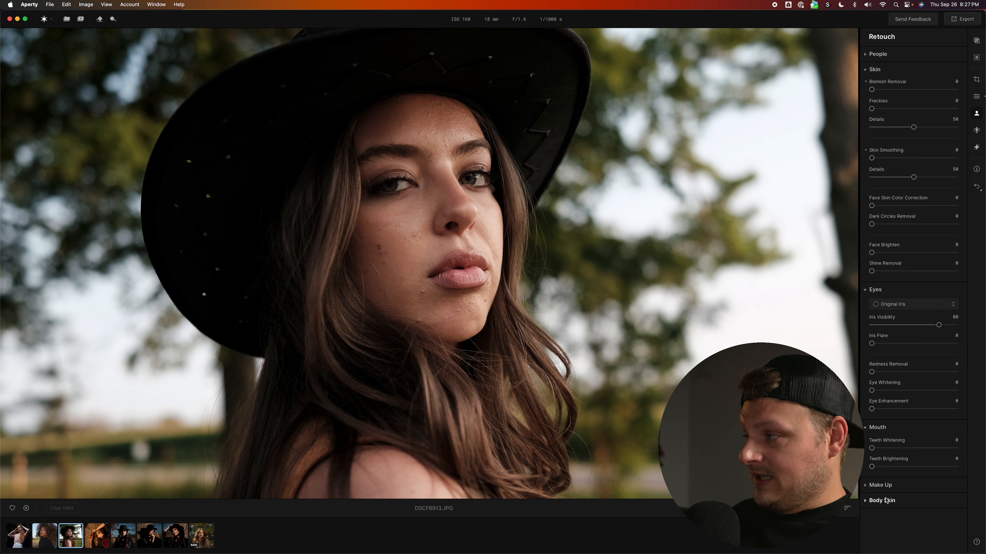
{"action": "left_click", "coordinate": [884, 502]}
{"action": "left_click", "coordinate": [884, 502]}
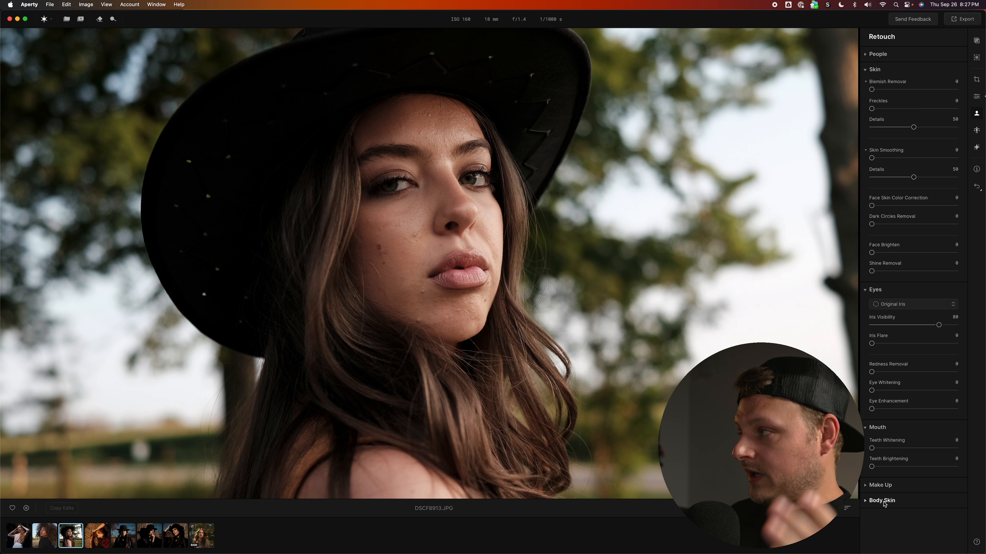
{"action": "left_click", "coordinate": [877, 427]}
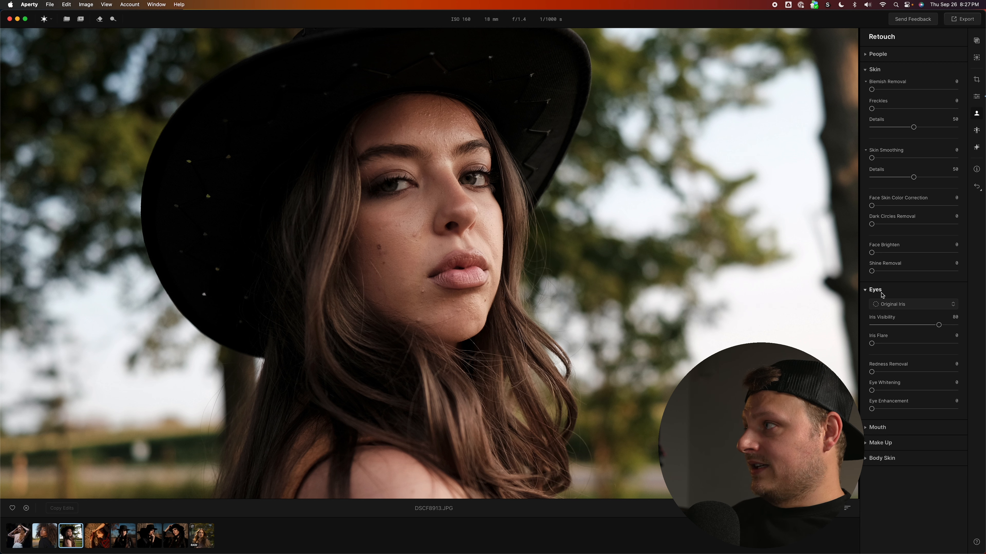
{"action": "left_click", "coordinate": [875, 289]}
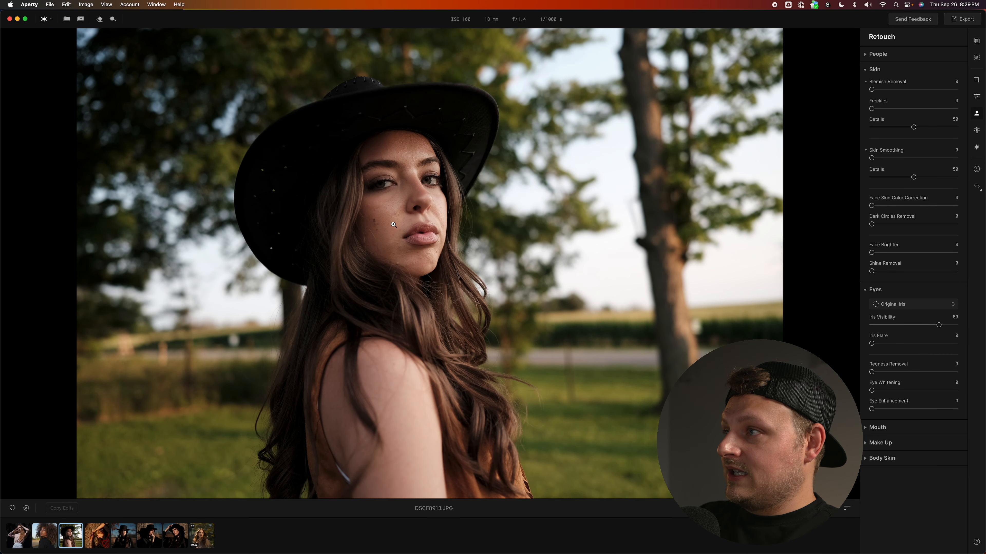
Step: Reduce the blemishes on the woman's face by setting Blemish Removal to 53
{"action": "left_click", "coordinate": [392, 231]}
{"action": "left_click_drag", "start_coordinate": [388, 230], "coordinate": [398, 255]}
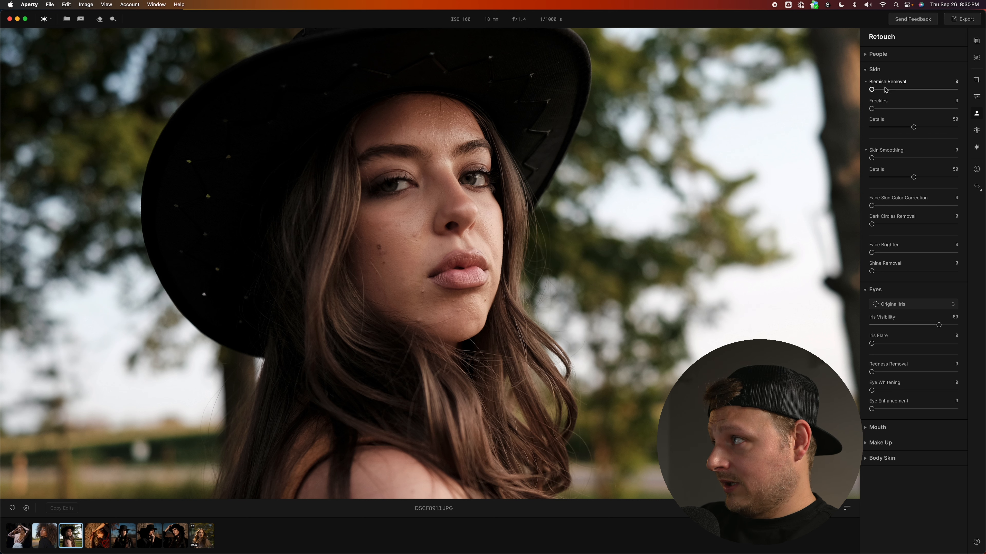
{"action": "left_click_drag", "start_coordinate": [872, 91], "coordinate": [908, 91]}
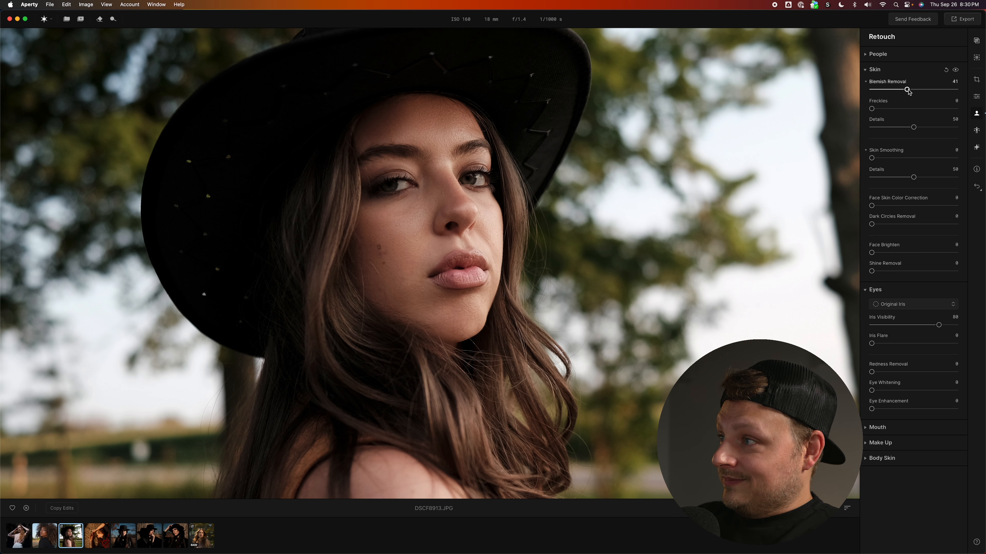
{"action": "left_click_drag", "start_coordinate": [907, 90], "coordinate": [916, 90]}
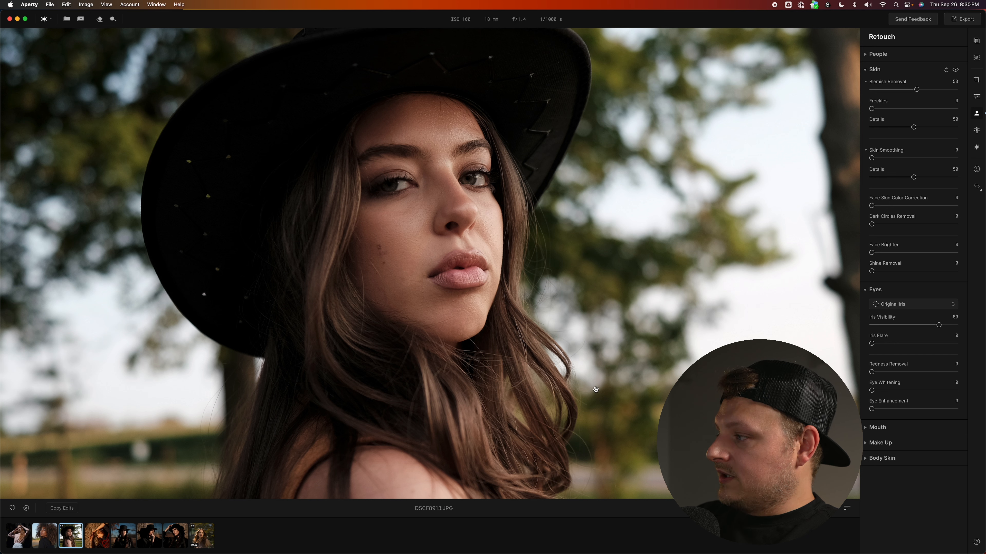
Step: Compare the before and after versions of the face across the whole portrait, then leave the comparison
{"action": "key", "text": "semicolon"}
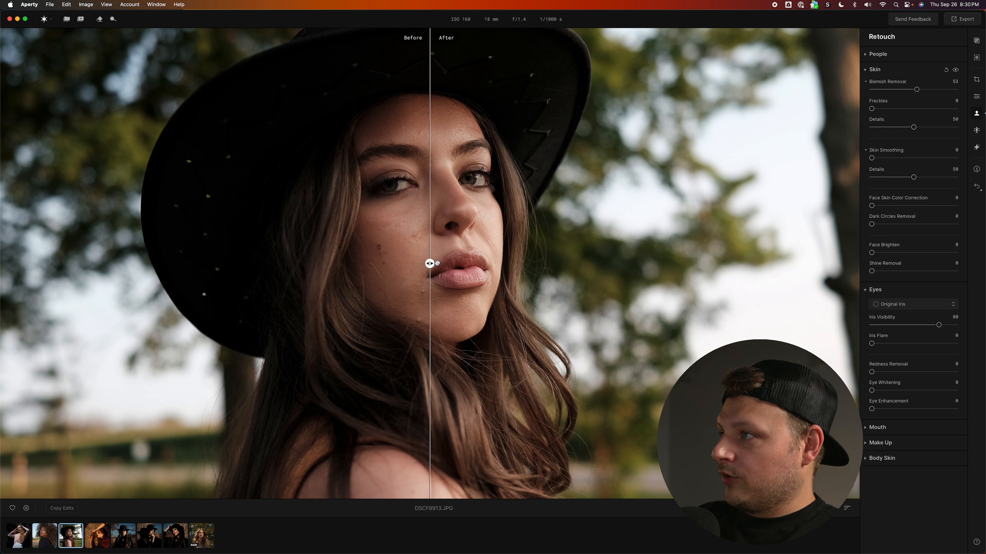
{"action": "left_click_drag", "start_coordinate": [434, 266], "coordinate": [162, 263]}
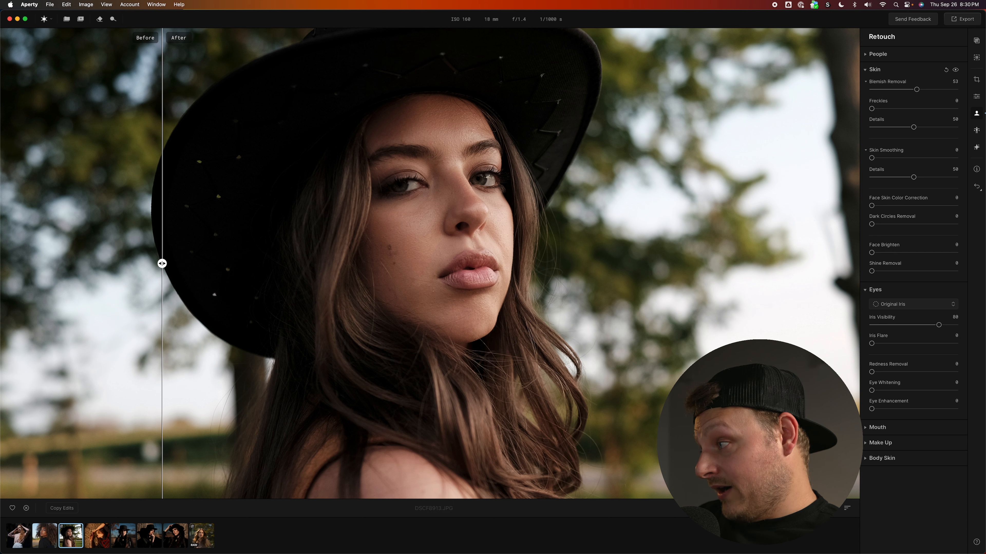
{"action": "key", "text": ";"}
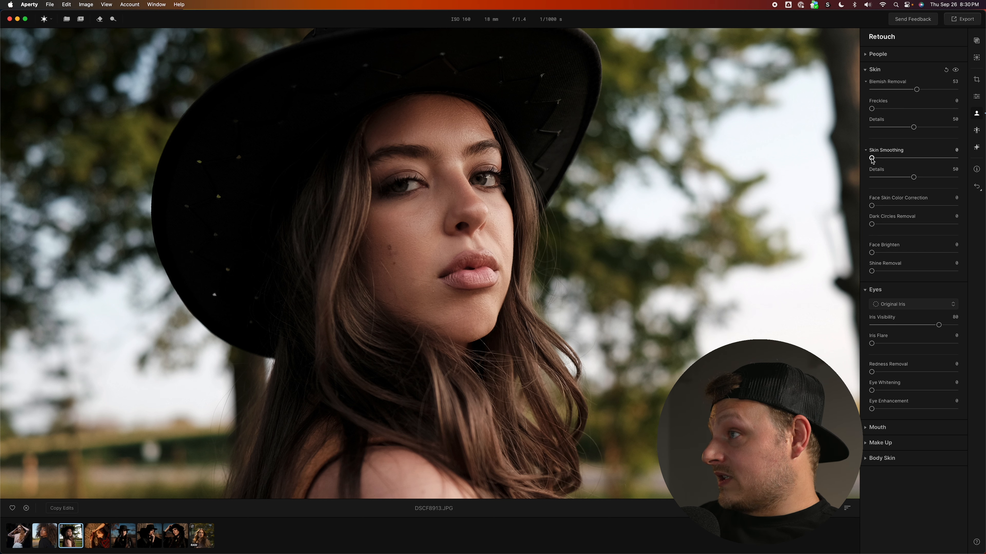
Step: Smooth the woman's facial skin by setting Skin Smoothing to 43
{"action": "left_click_drag", "start_coordinate": [871, 159], "coordinate": [909, 161]}
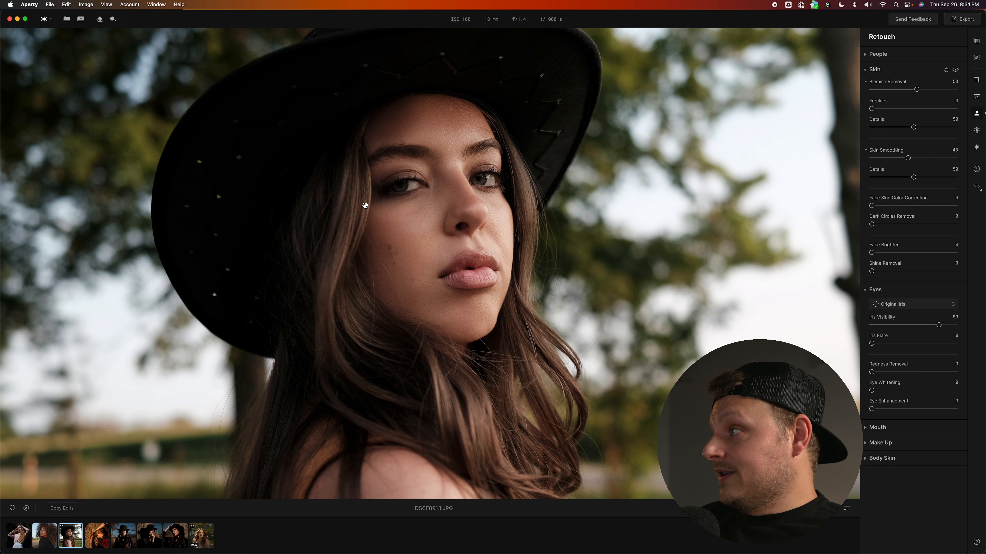
{"action": "key", "text": "super+="}
{"action": "left_click_drag", "start_coordinate": [399, 262], "coordinate": [446, 294]}
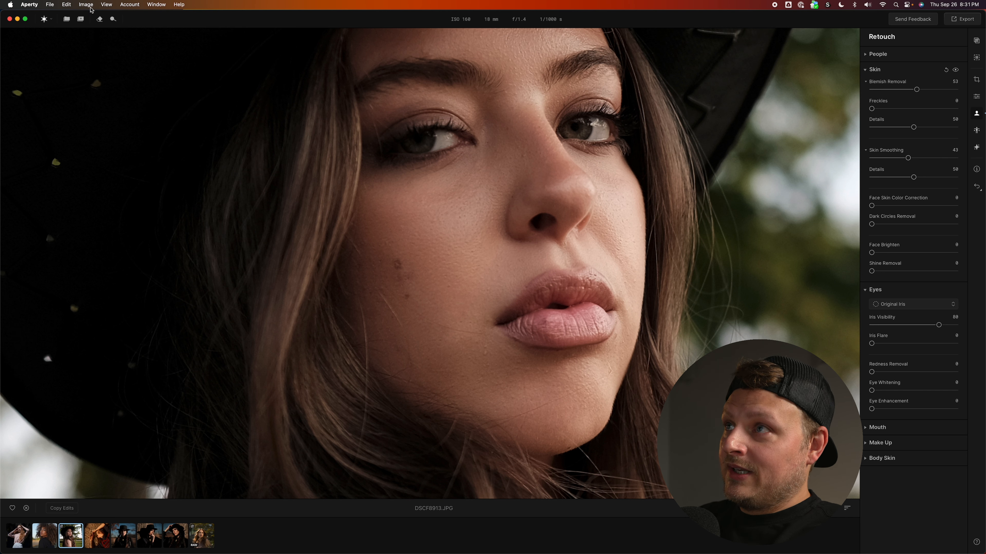
Step: Erase the small spot just below the large mole on the cheek, using the Erase tool at size 23
{"action": "left_click", "coordinate": [99, 18]}
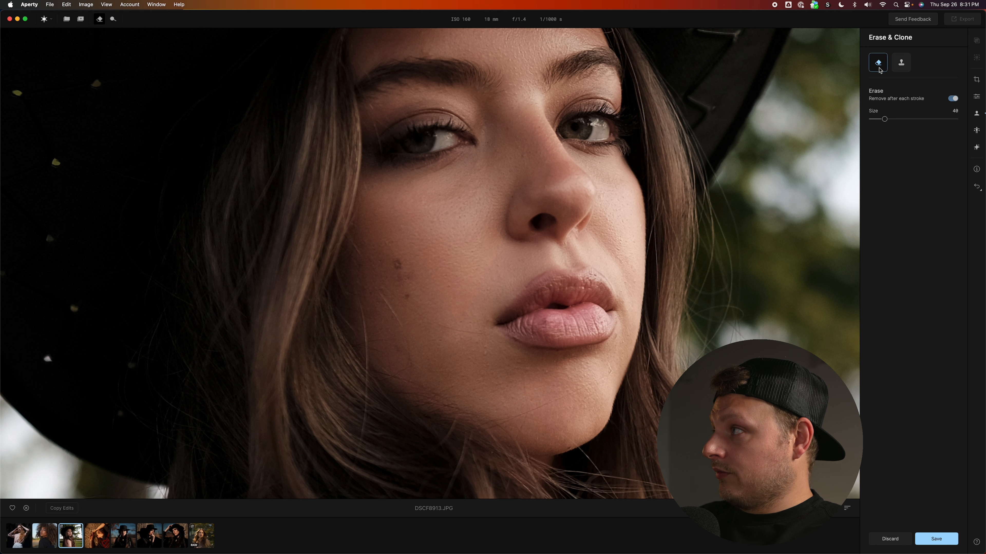
{"action": "left_click_drag", "start_coordinate": [884, 119], "coordinate": [874, 120]}
{"action": "left_click_drag", "start_coordinate": [401, 281], "coordinate": [398, 273]}
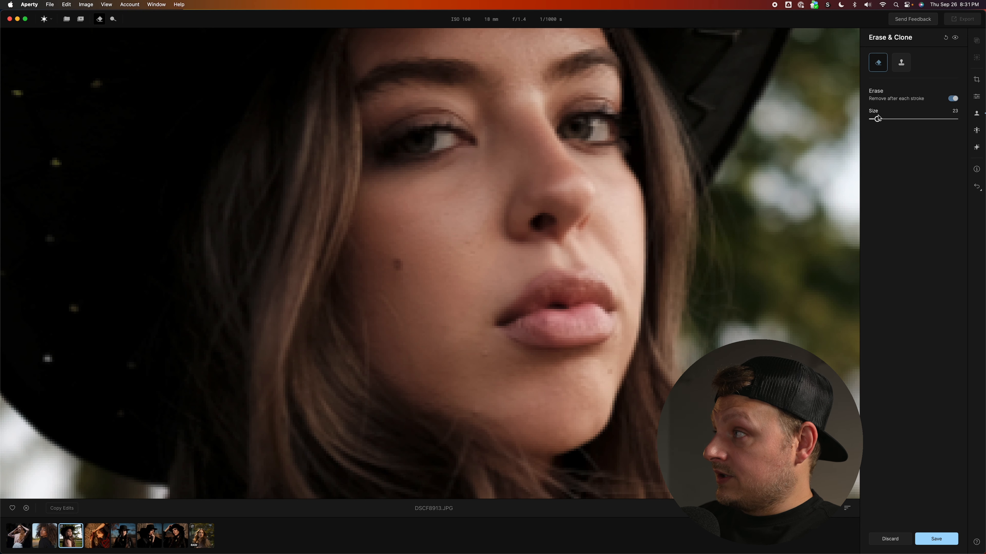
Step: Erase the remaining small blemishes on the lower cheek and beside the mouth with the Erase brush at size 14
{"action": "left_click_drag", "start_coordinate": [878, 118], "coordinate": [872, 119]}
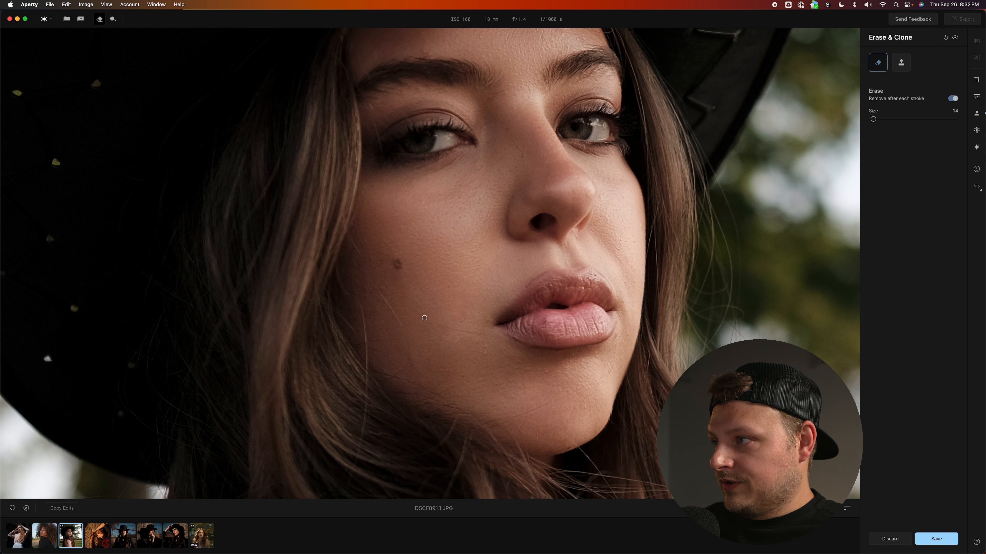
{"action": "left_click_drag", "start_coordinate": [424, 318], "coordinate": [482, 334]}
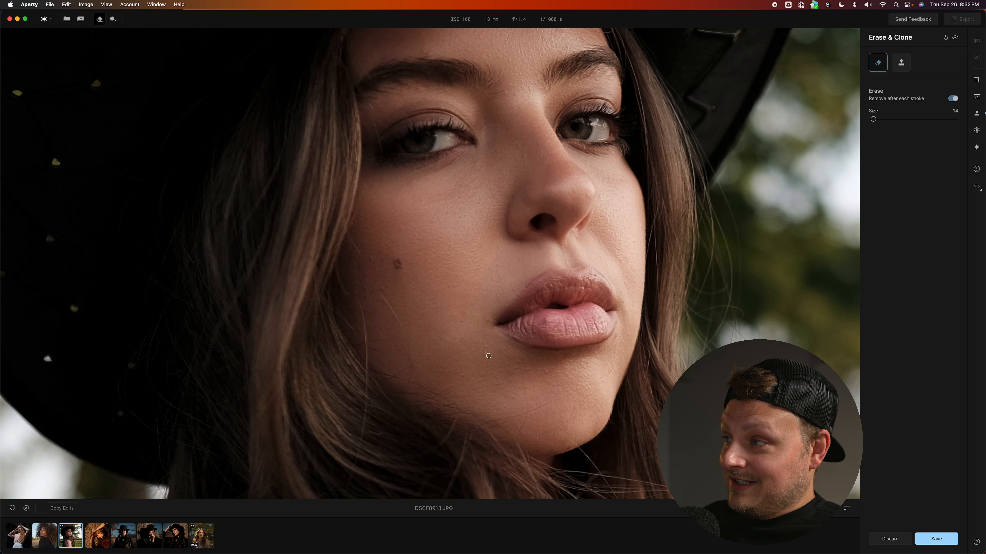
{"action": "left_click_drag", "start_coordinate": [485, 356], "coordinate": [487, 343]}
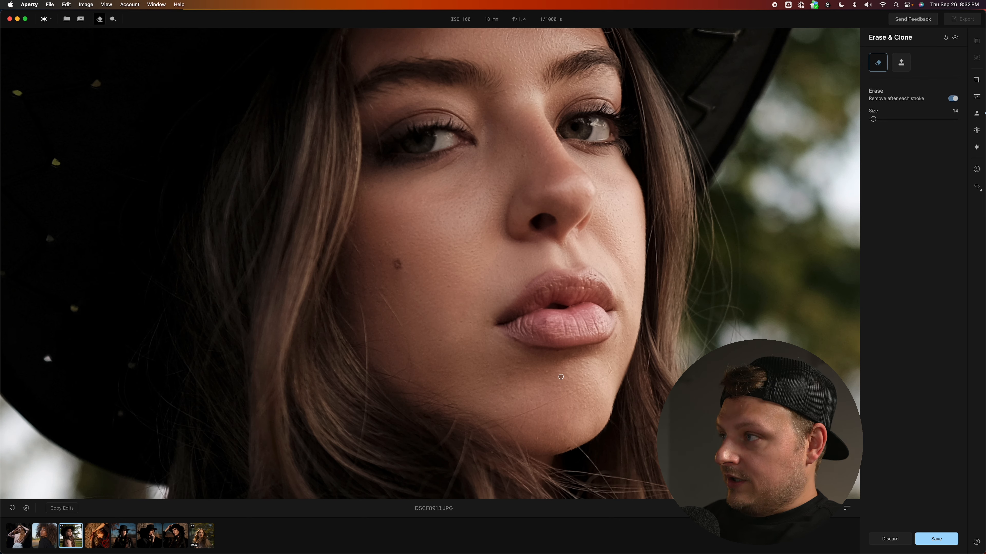
{"action": "key", "text": "super+minus"}
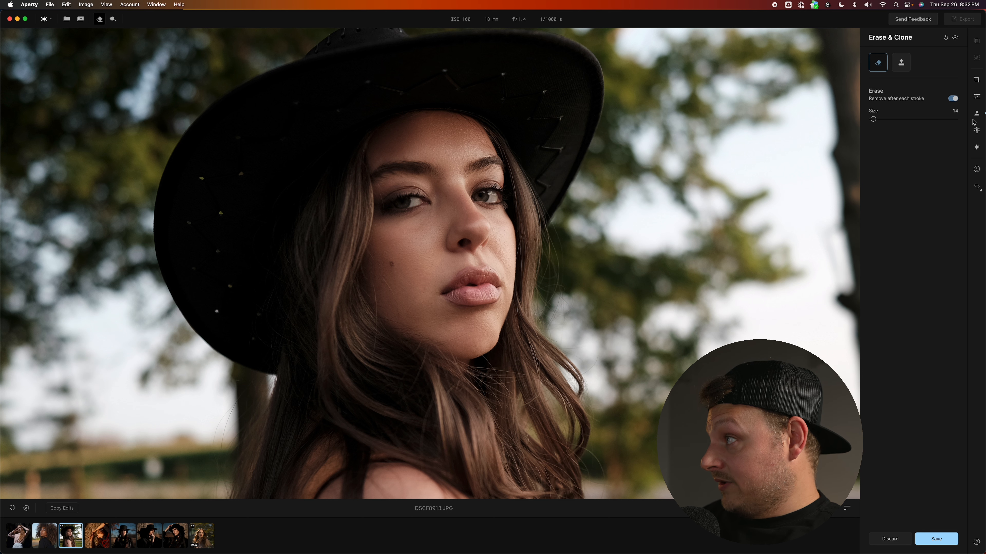
Step: Brighten the woman's eyes by setting Iris Flare to 50 and Eye Enhancement to 45
{"action": "left_click", "coordinate": [977, 114]}
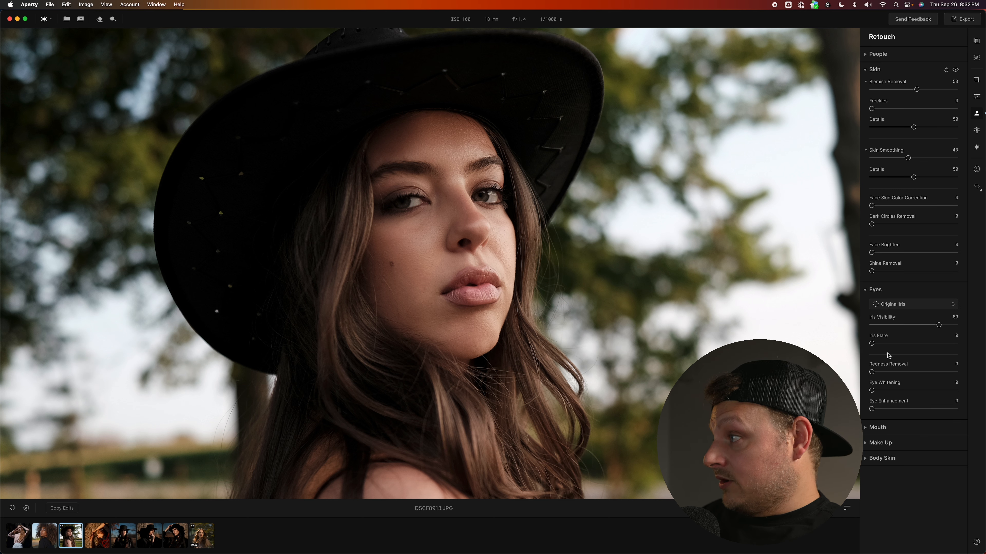
{"action": "left_click_drag", "start_coordinate": [880, 343], "coordinate": [914, 344]}
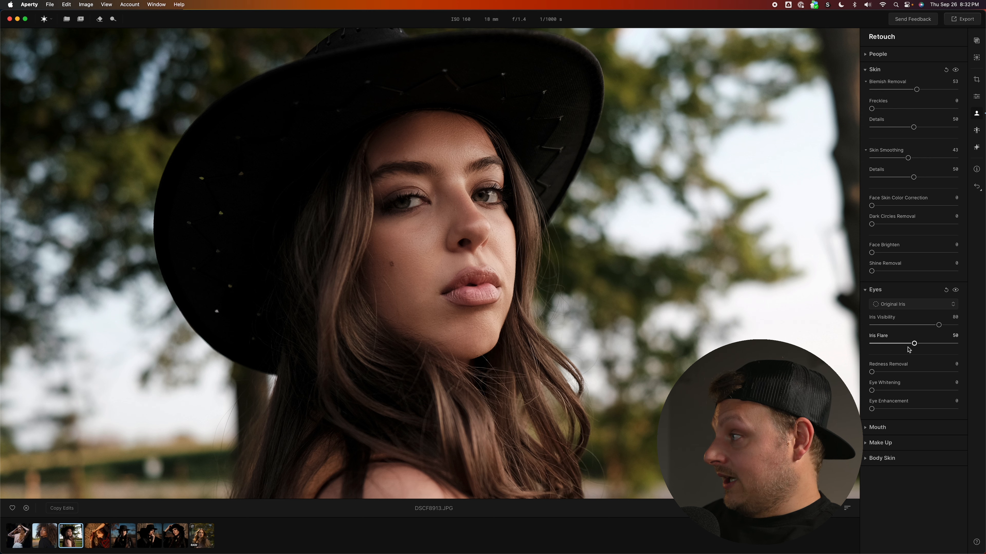
{"action": "left_click_drag", "start_coordinate": [874, 410], "coordinate": [910, 410]}
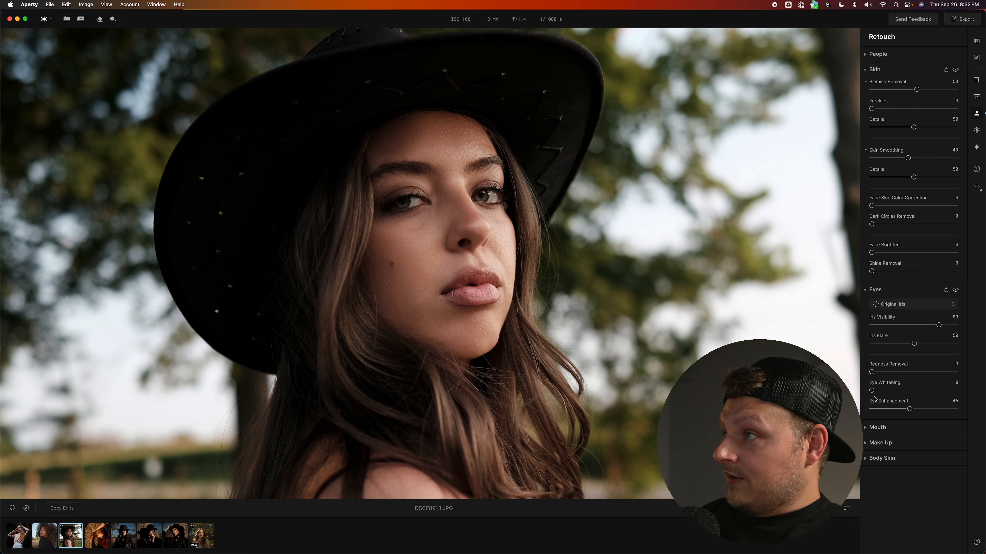
{"action": "left_click", "coordinate": [458, 257]}
{"action": "left_click", "coordinate": [458, 257]}
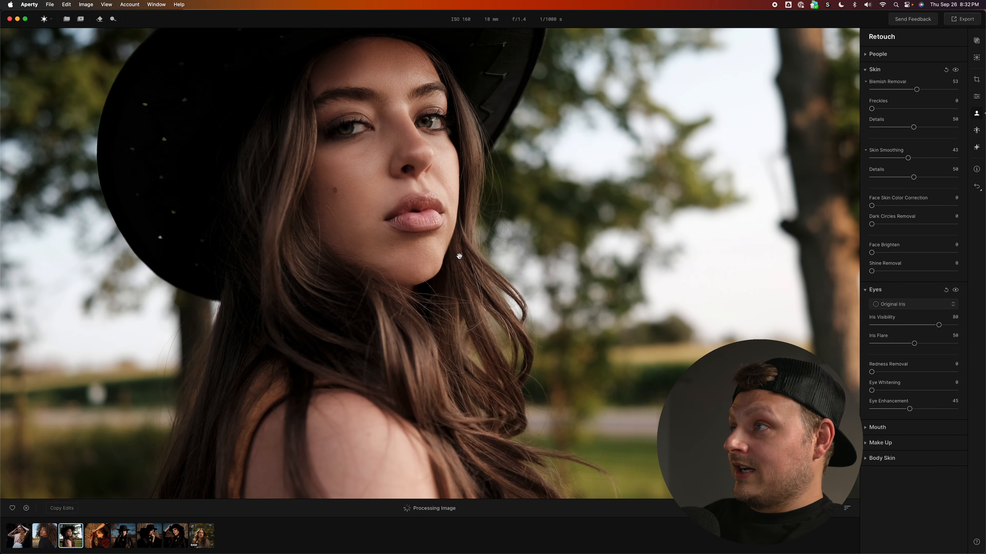
{"action": "left_click_drag", "start_coordinate": [378, 156], "coordinate": [450, 260]}
{"action": "left_click", "coordinate": [450, 261]}
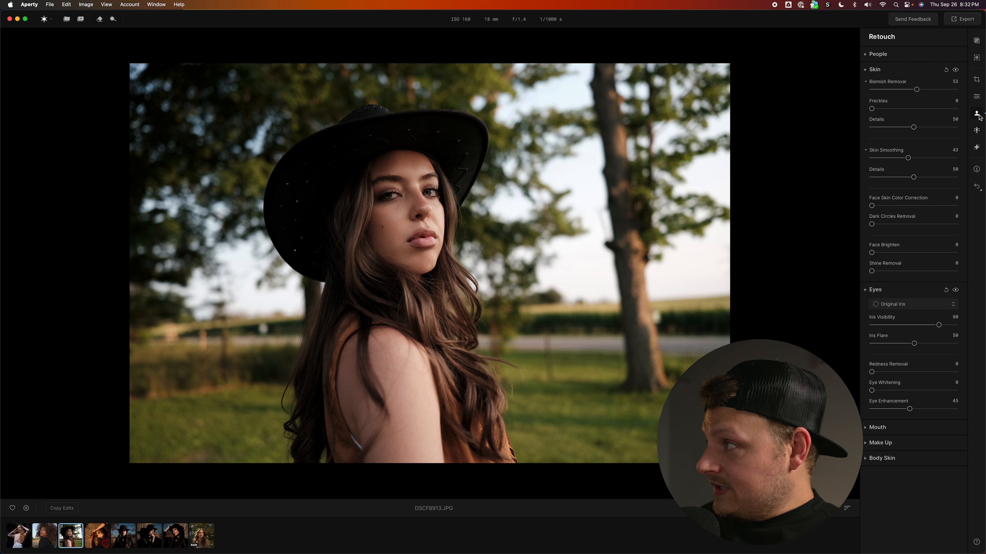
Step: Place a Studio Light spot on the hat brim beside the face and set its Amount to 27
{"action": "left_click", "coordinate": [978, 150]}
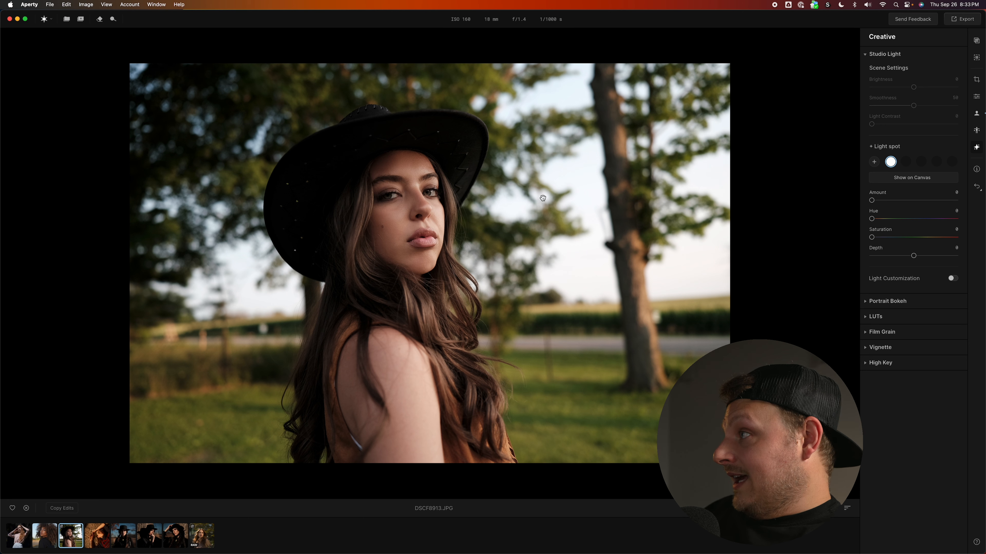
{"action": "left_click", "coordinate": [899, 178]}
{"action": "left_click_drag", "start_coordinate": [497, 307], "coordinate": [482, 191]}
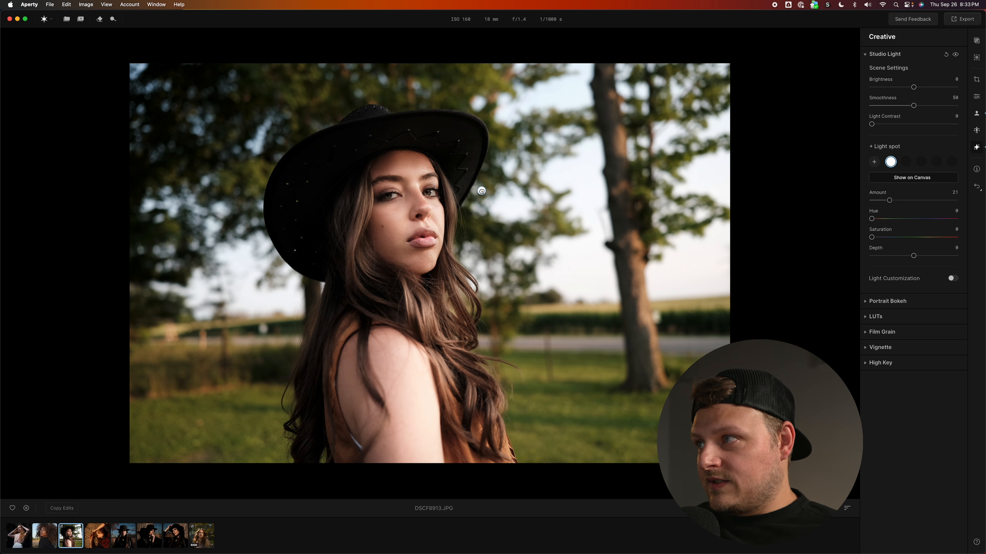
{"action": "left_click_drag", "start_coordinate": [478, 190], "coordinate": [477, 144]}
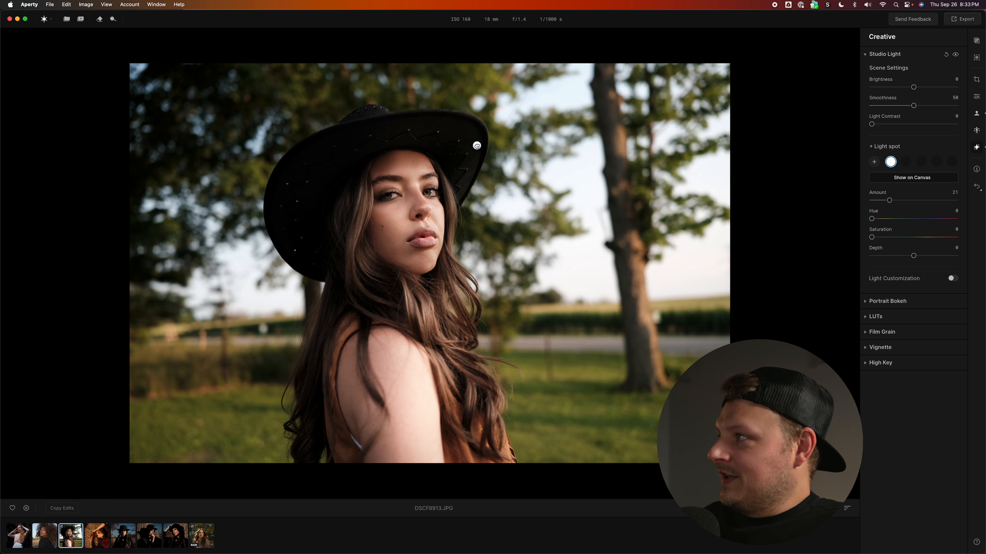
{"action": "left_click_drag", "start_coordinate": [889, 200], "coordinate": [894, 200]}
{"action": "left_click_drag", "start_coordinate": [478, 145], "coordinate": [520, 155]}
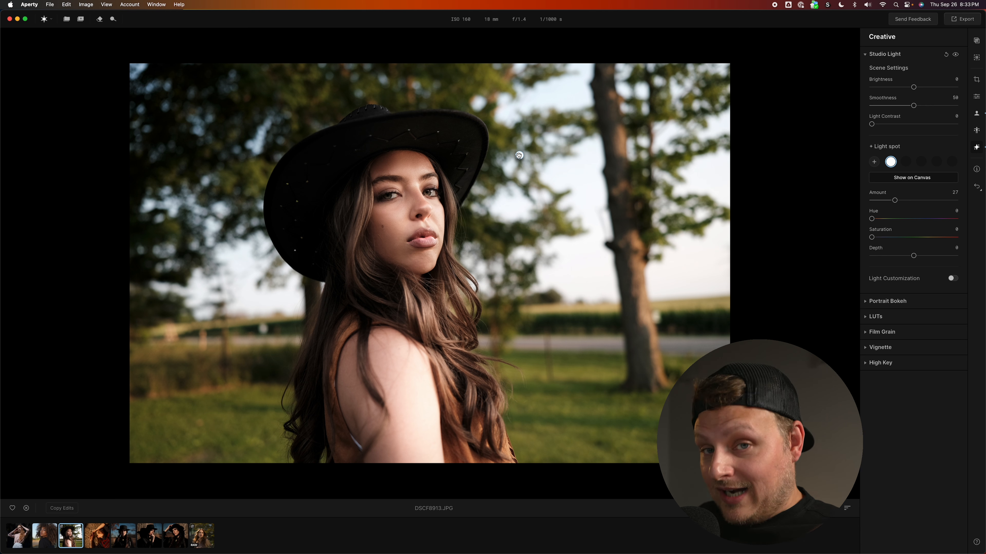
{"action": "left_click_drag", "start_coordinate": [519, 156], "coordinate": [482, 130]}
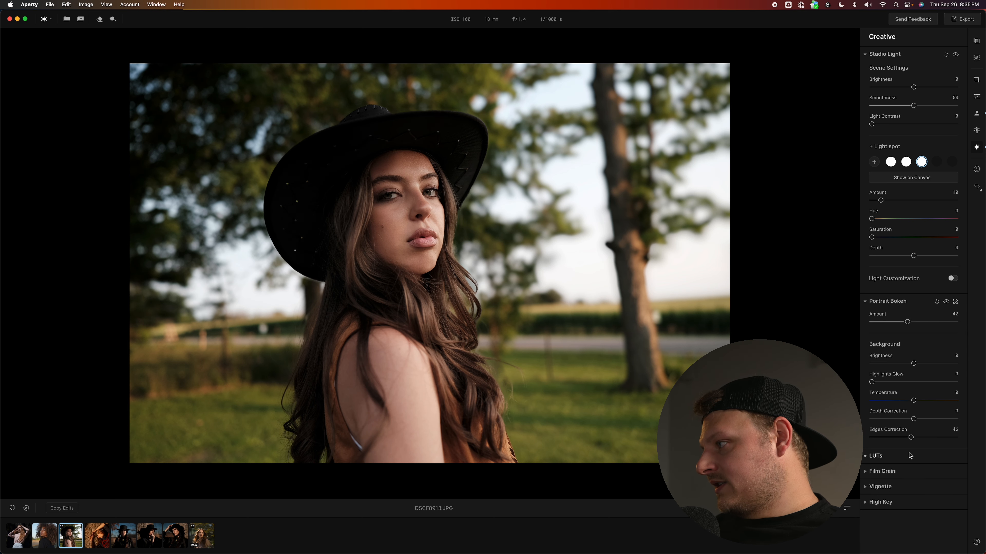
Step: Add Film Grain to the portrait with an Amount of 25
{"action": "left_click", "coordinate": [900, 457]}
{"action": "left_click", "coordinate": [896, 471]}
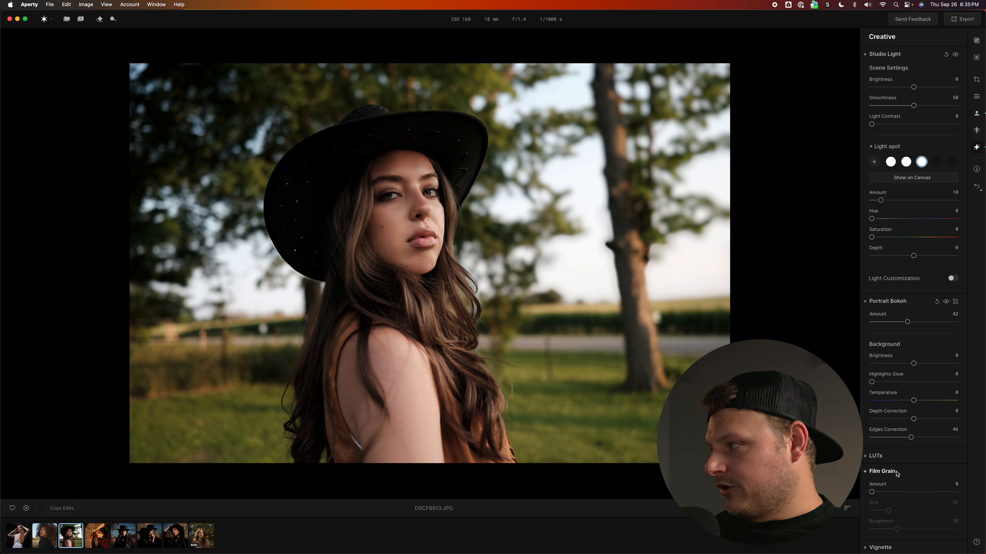
{"action": "mouse_move", "coordinate": [880, 492]}
{"action": "left_mouse_down"}
{"action": "mouse_move", "coordinate": [916, 493]}
{"action": "mouse_move", "coordinate": [893, 493]}
{"action": "left_mouse_up"}
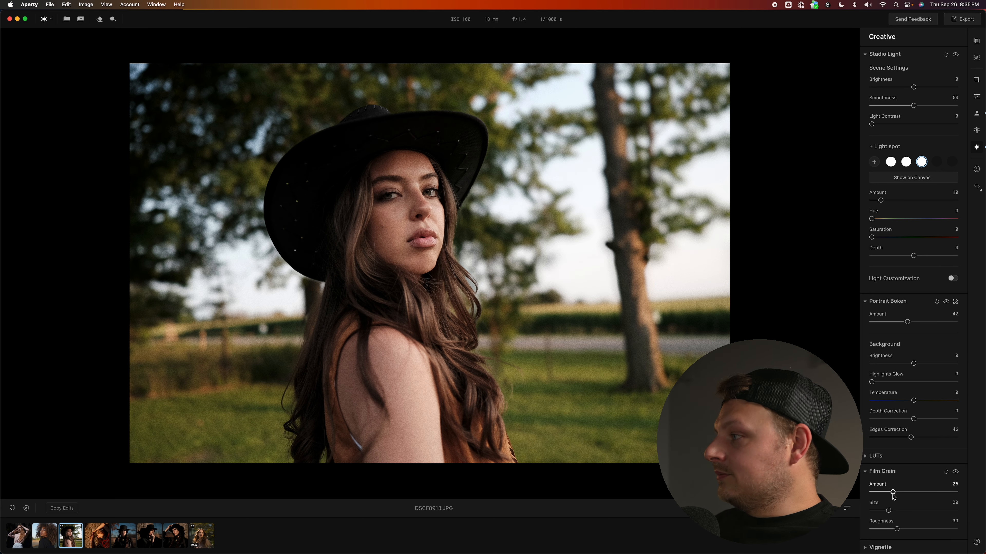
{"action": "left_click", "coordinate": [877, 471]}
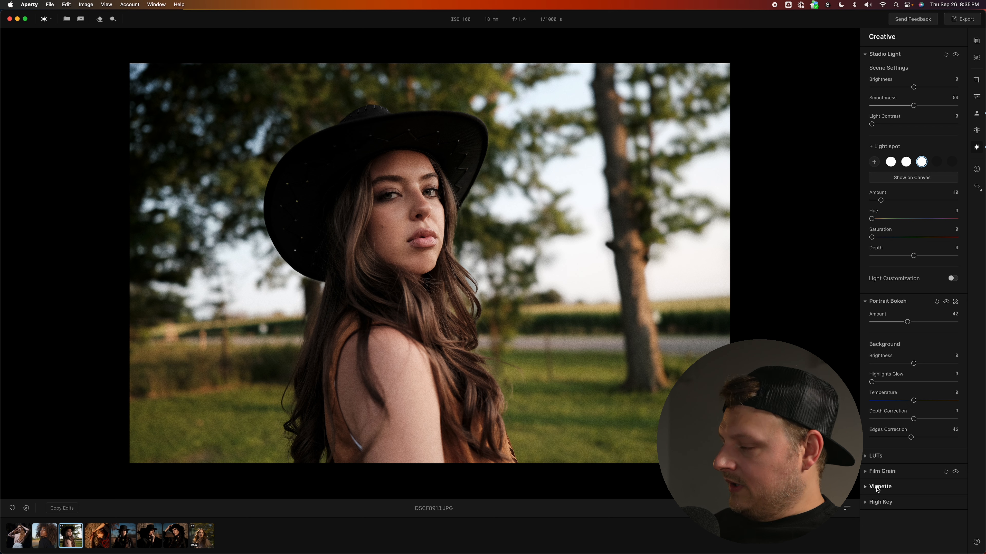
{"action": "left_click", "coordinate": [892, 304]}
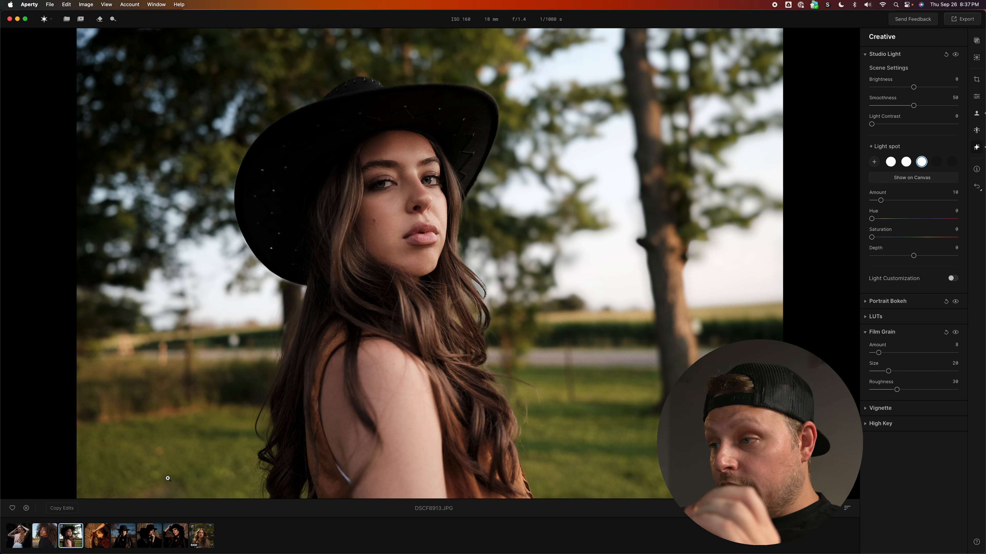
Step: Open the photo DSCF1673.JPG of the woman in glasses for editing
{"action": "left_click", "coordinate": [92, 540]}
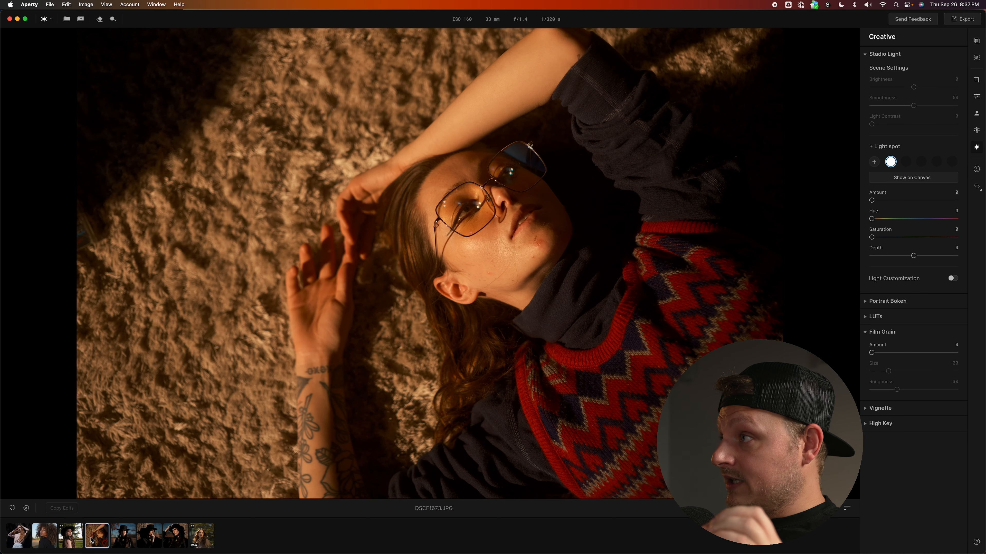
Step: Clean the skin of the woman in glasses by setting Blemish Removal to 100 and Skin Smoothing to 85
{"action": "left_click", "coordinate": [545, 245]}
{"action": "left_click_drag", "start_coordinate": [567, 242], "coordinate": [498, 280]}
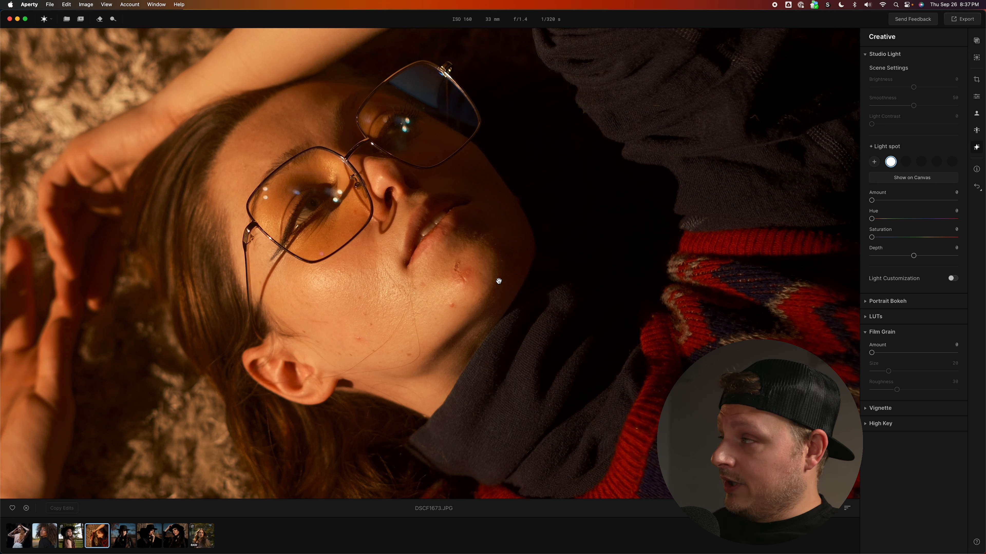
{"action": "left_click", "coordinate": [977, 114]}
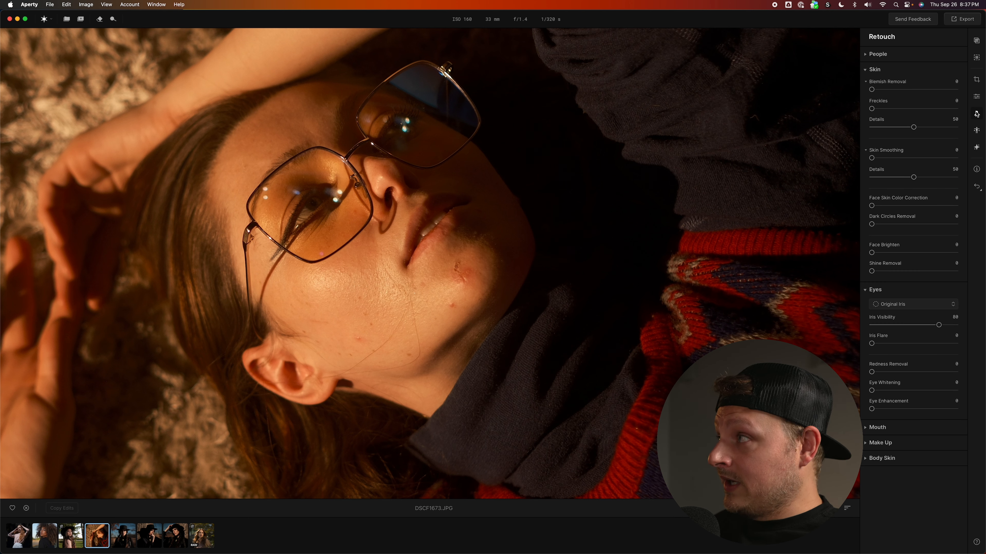
{"action": "left_click_drag", "start_coordinate": [872, 90], "coordinate": [964, 92]}
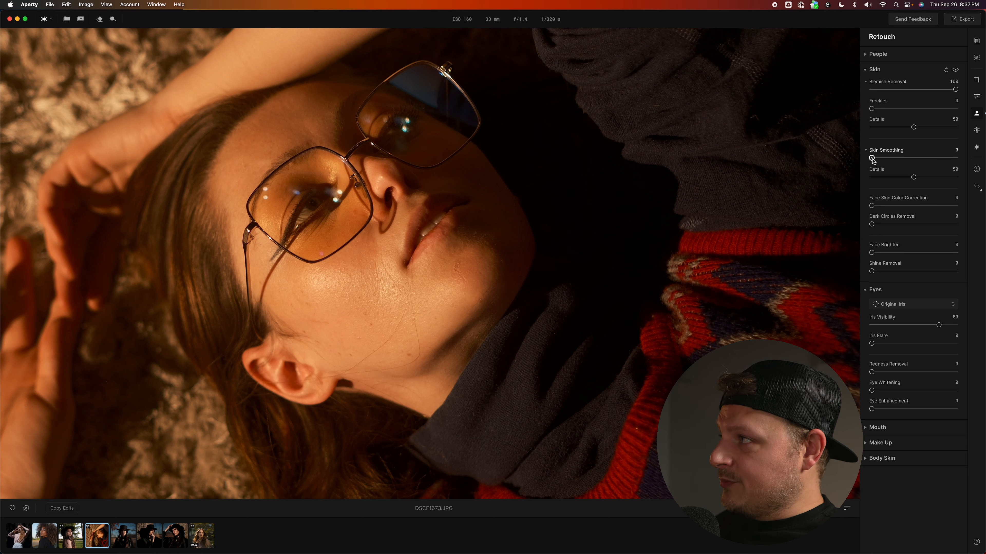
{"action": "left_click_drag", "start_coordinate": [872, 159], "coordinate": [944, 162]}
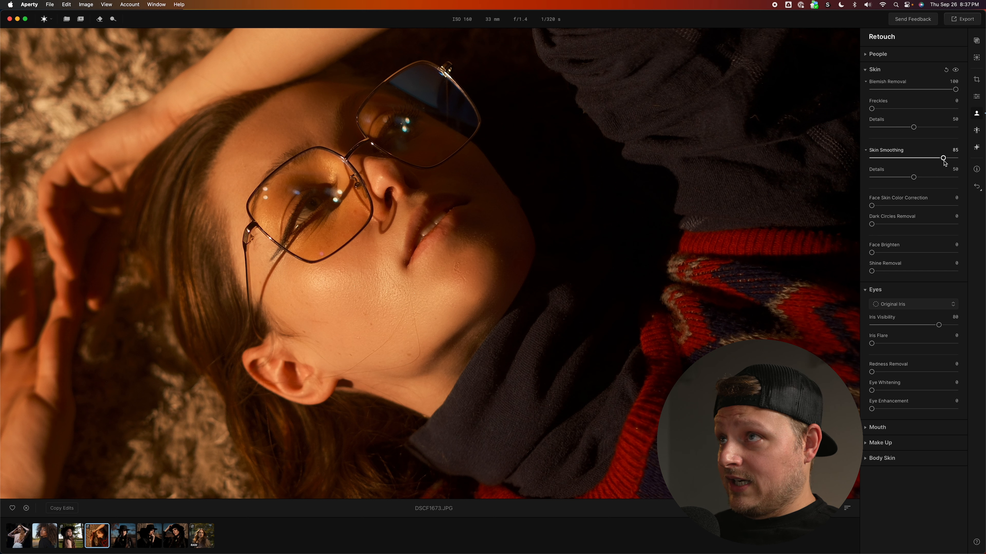
Step: Erase the remaining chin blemish with brush size 23 and the stray hair across the cheek and jaw with size 10
{"action": "left_click", "coordinate": [100, 20]}
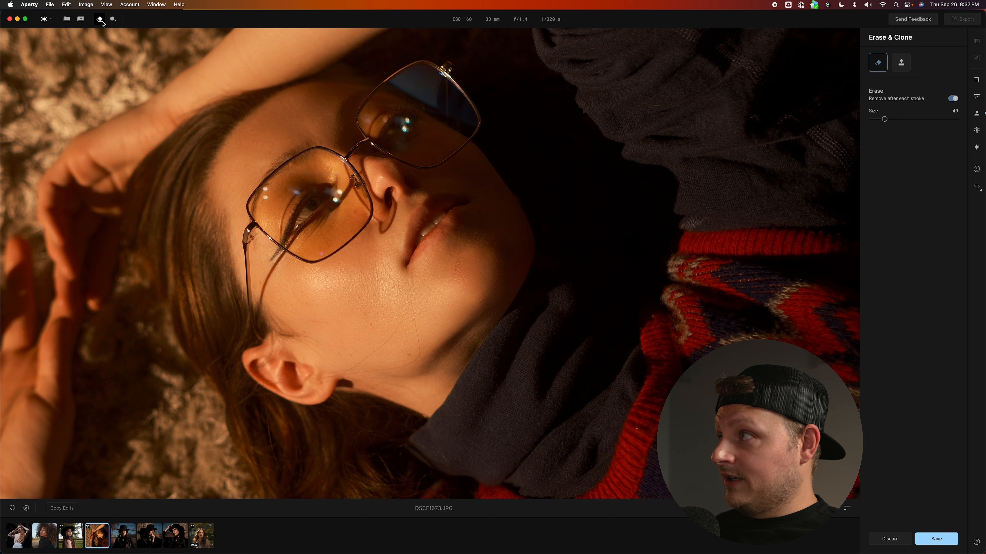
{"action": "left_click_drag", "start_coordinate": [884, 119], "coordinate": [874, 121]}
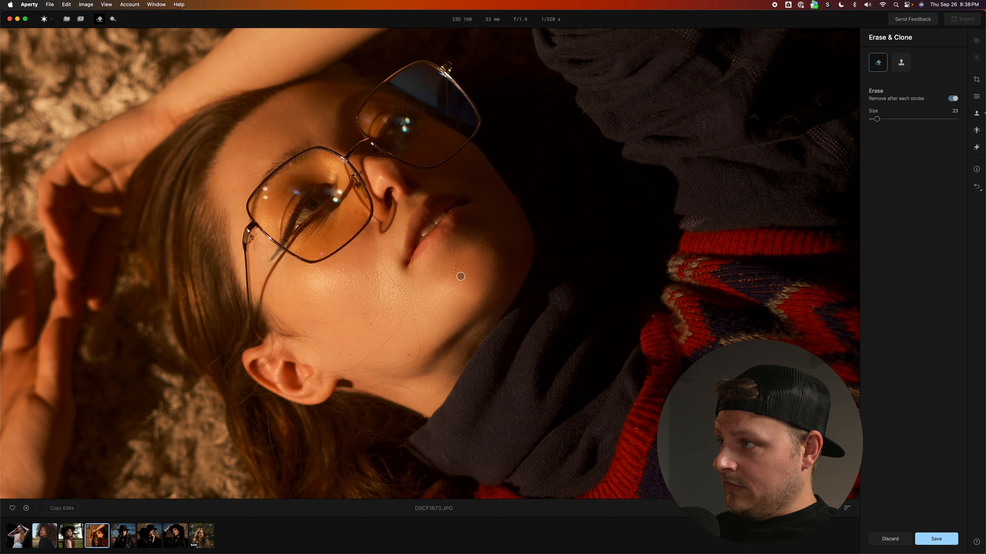
{"action": "left_click_drag", "start_coordinate": [458, 263], "coordinate": [466, 284]}
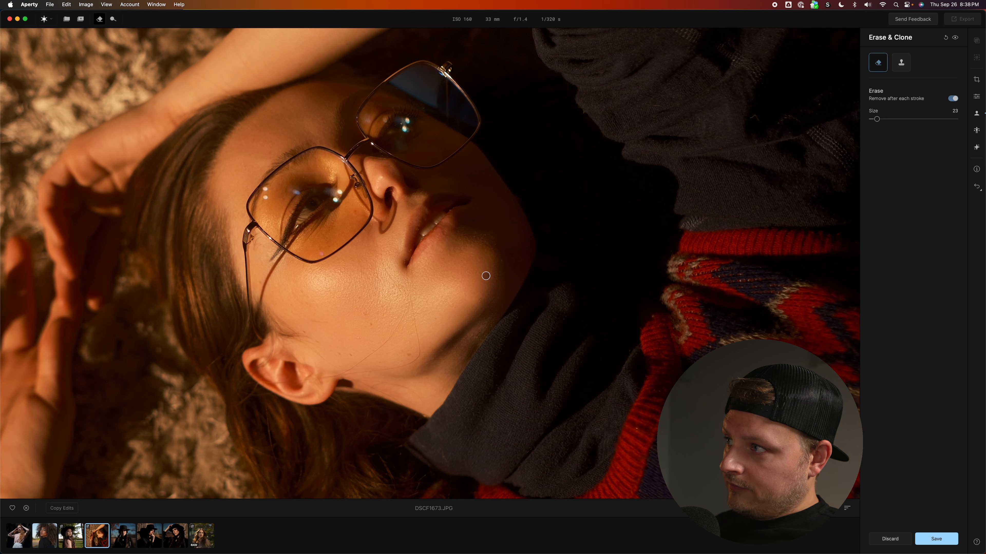
{"action": "left_click", "coordinate": [468, 273]}
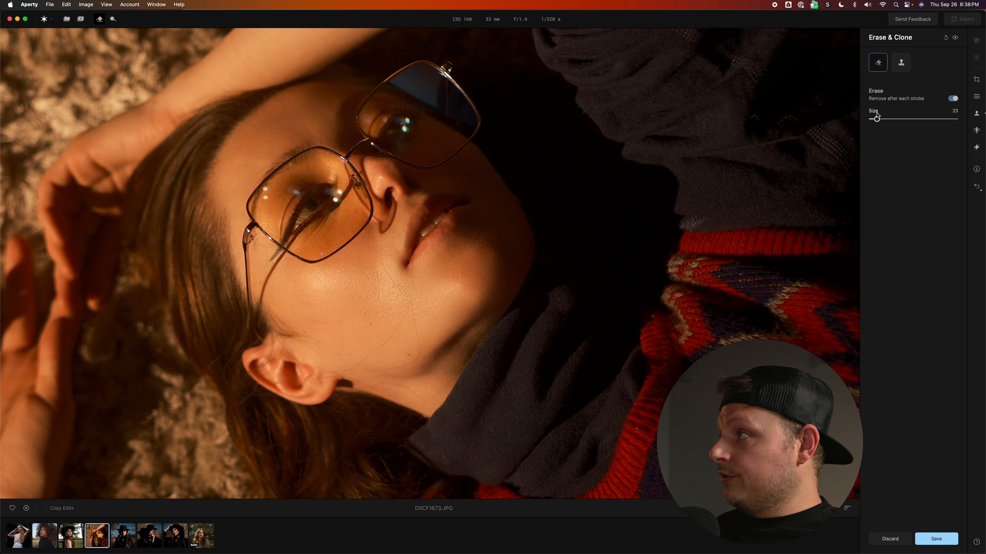
{"action": "left_click_drag", "start_coordinate": [876, 117], "coordinate": [871, 119]}
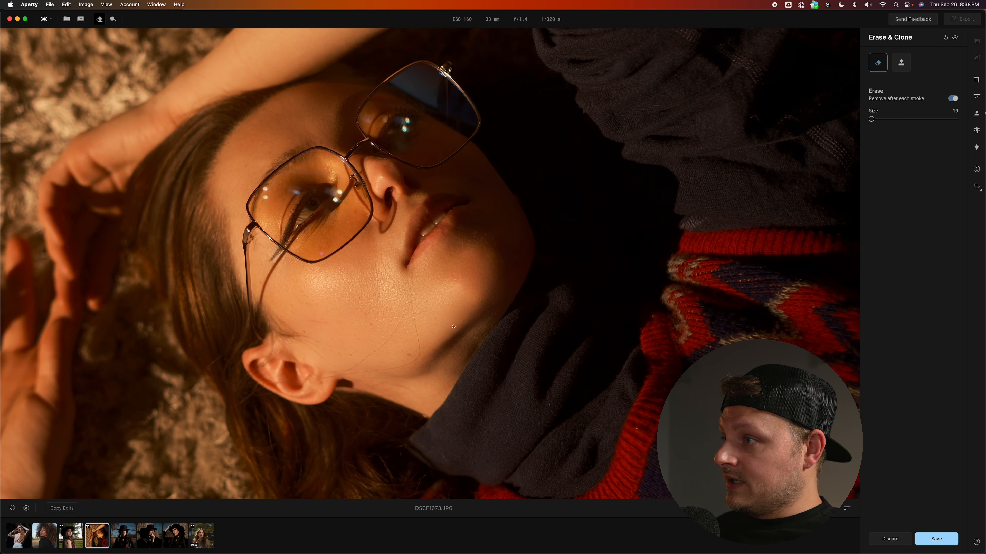
{"action": "mouse_move", "coordinate": [322, 378]}
{"action": "left_mouse_down"}
{"action": "mouse_move", "coordinate": [368, 356]}
{"action": "mouse_move", "coordinate": [408, 304]}
{"action": "left_mouse_up"}
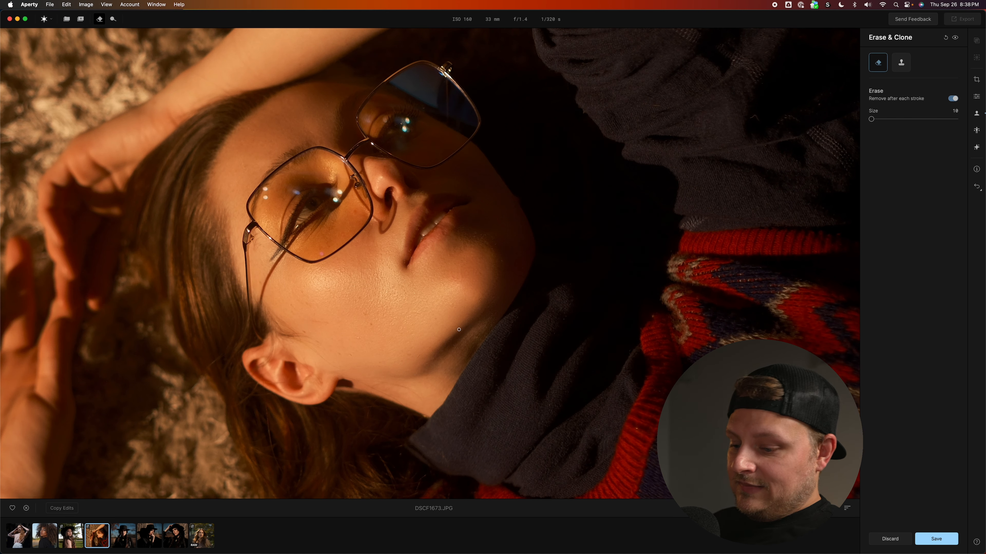
{"action": "key", "text": "super+minus"}
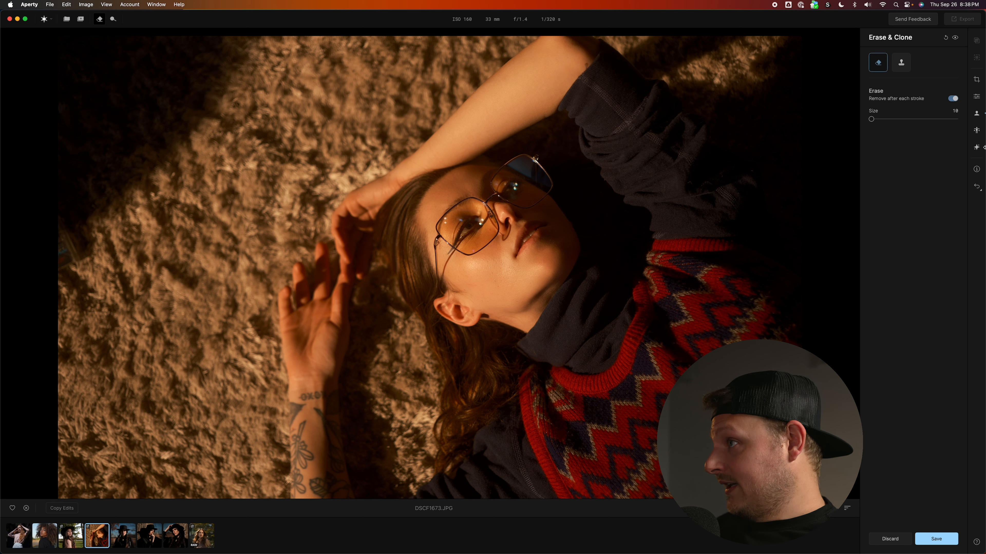
Step: Slim the woman's face by setting Face Slim to 29
{"action": "left_click", "coordinate": [976, 130]}
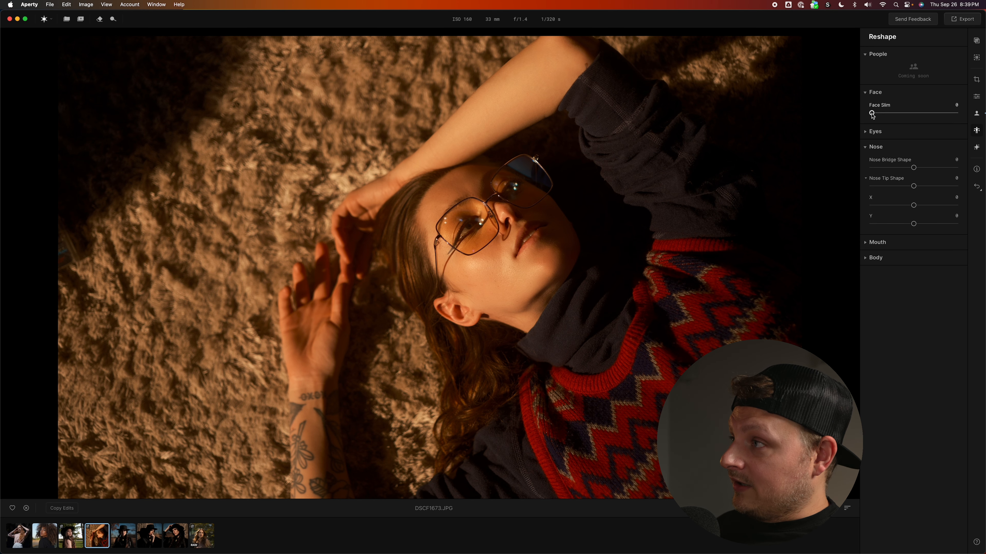
{"action": "left_click_drag", "start_coordinate": [871, 113], "coordinate": [930, 113]}
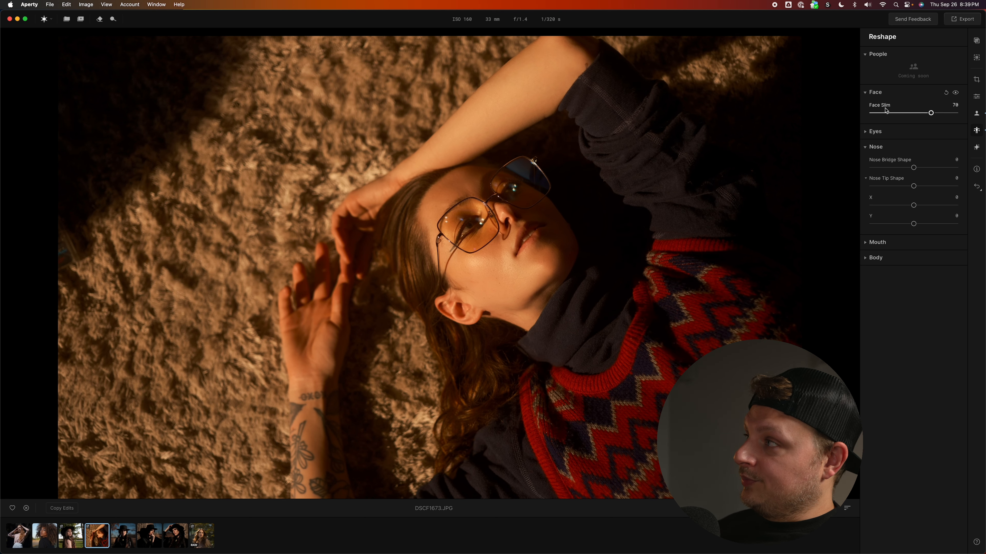
{"action": "left_click", "coordinate": [896, 113]}
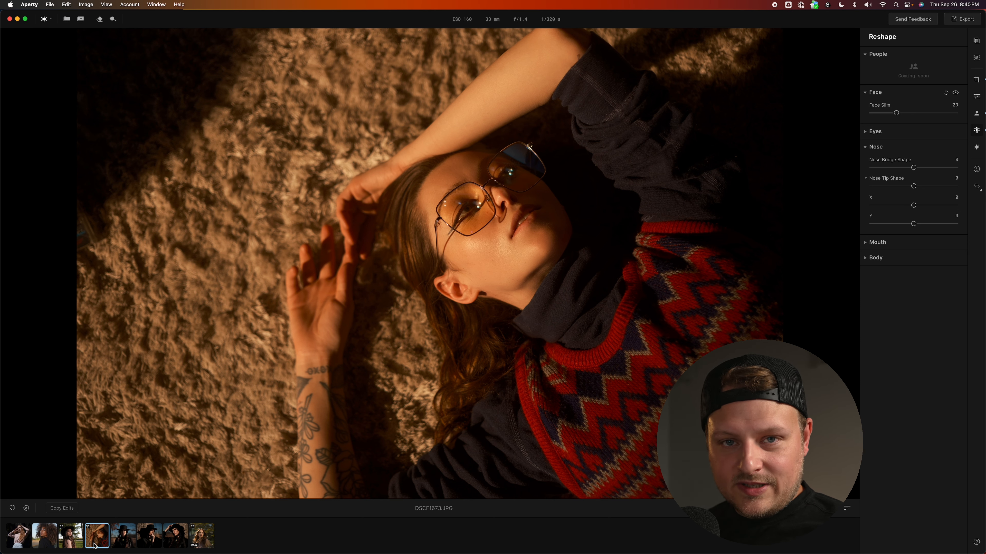
Step: Open the hat portrait DSCF1105.JPG and set Blemish Removal to 75 for the woman's skin
{"action": "mouse_move", "coordinate": [64, 553]}
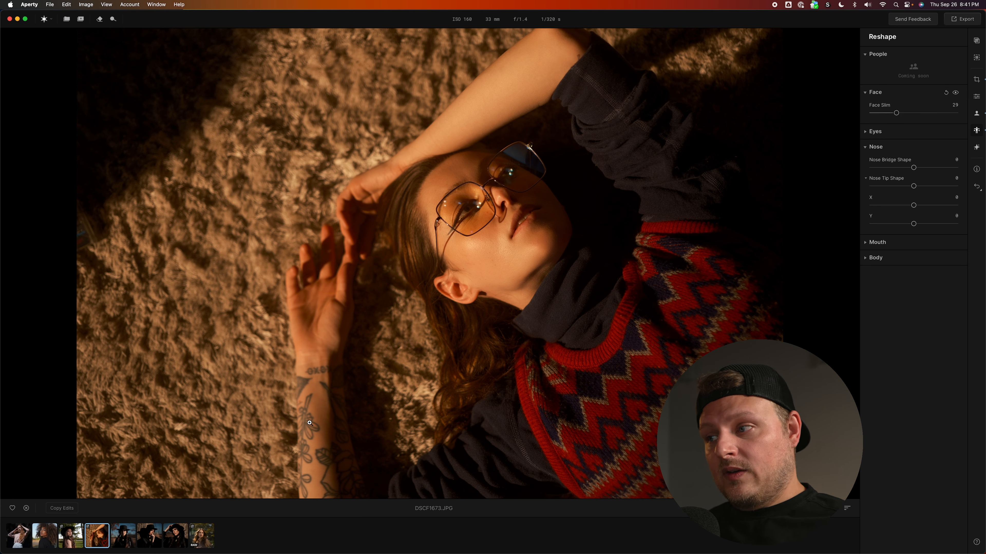
{"action": "left_click", "coordinate": [175, 539]}
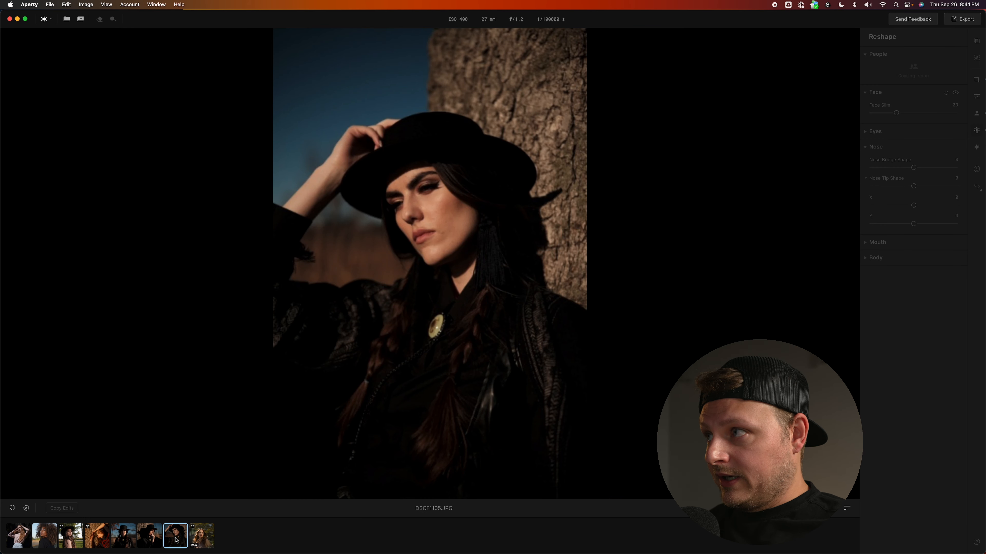
{"action": "left_click", "coordinate": [442, 222]}
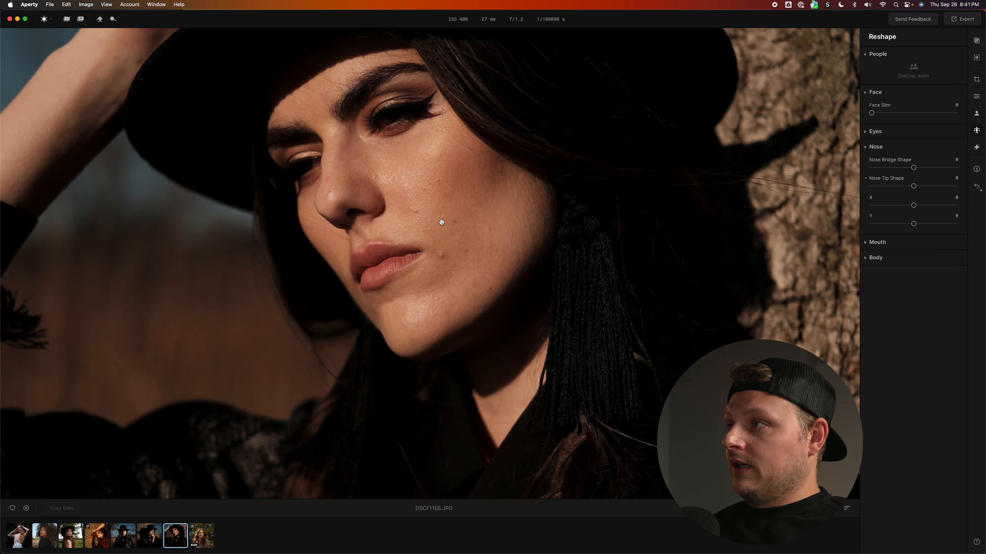
{"action": "left_click_drag", "start_coordinate": [442, 222], "coordinate": [463, 290]}
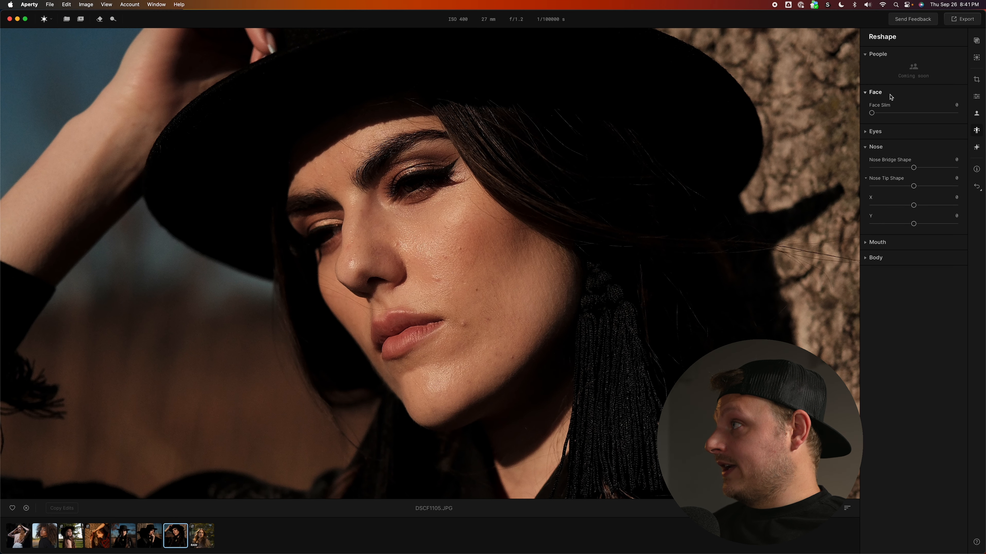
{"action": "left_click", "coordinate": [976, 113]}
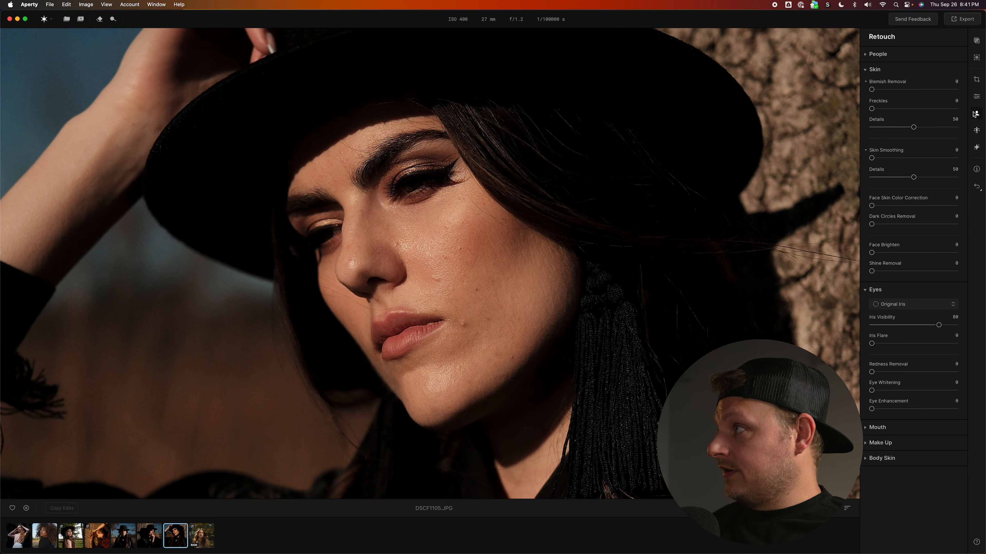
{"action": "left_click_drag", "start_coordinate": [910, 90], "coordinate": [929, 90]}
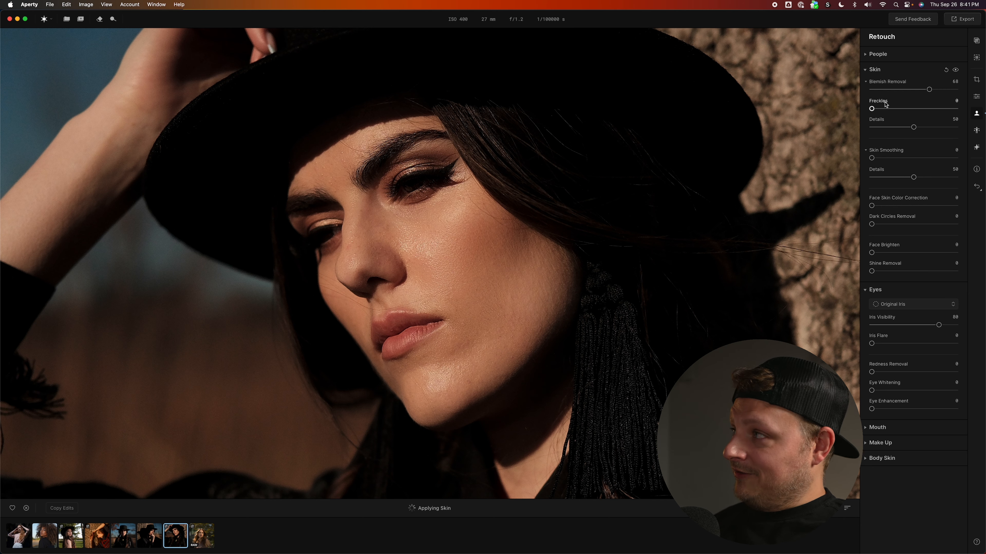
{"action": "left_click_drag", "start_coordinate": [929, 90], "coordinate": [935, 90]}
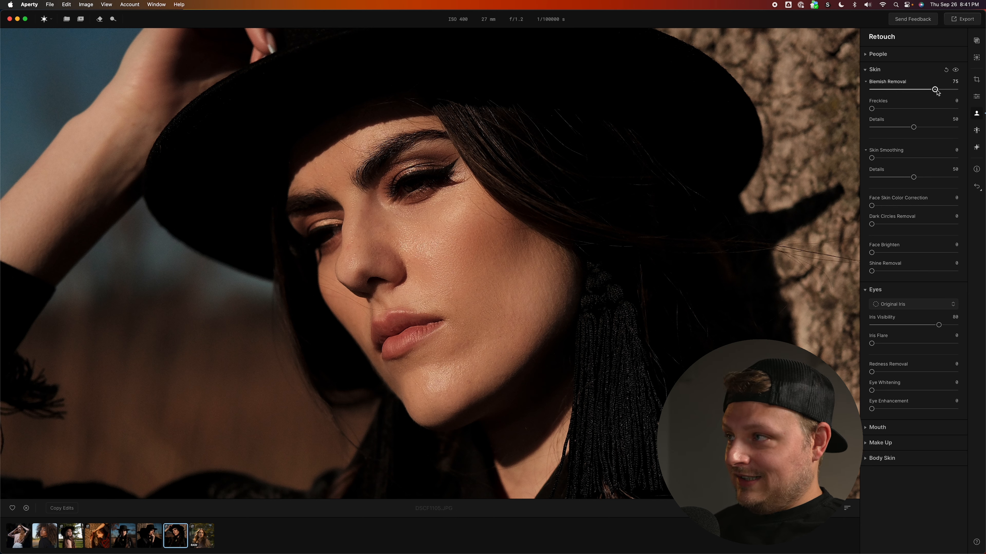
Step: Erase the stray hairs above the lips and across the cheek beside the nose using an Erase brush size of 21
{"action": "left_click", "coordinate": [599, 97]}
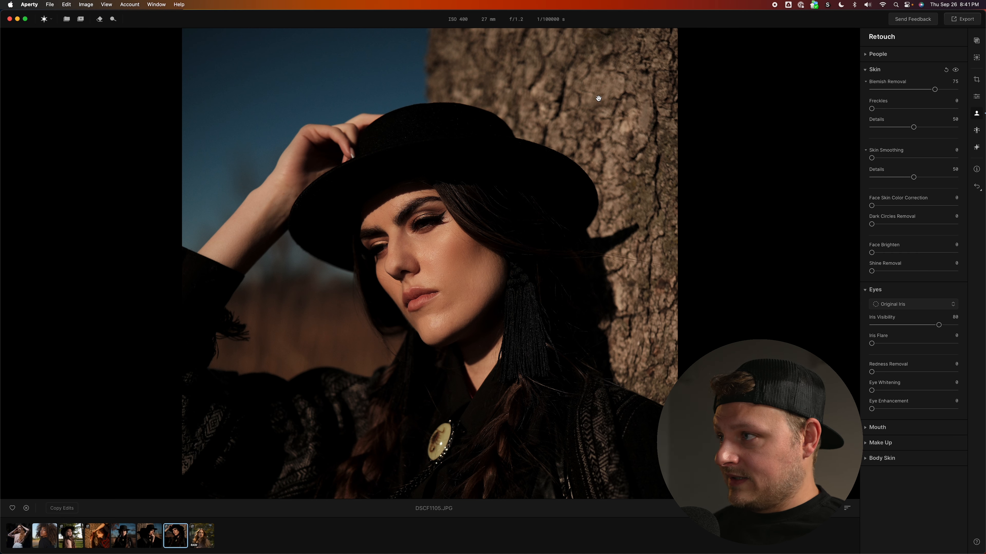
{"action": "left_click", "coordinate": [263, 162]}
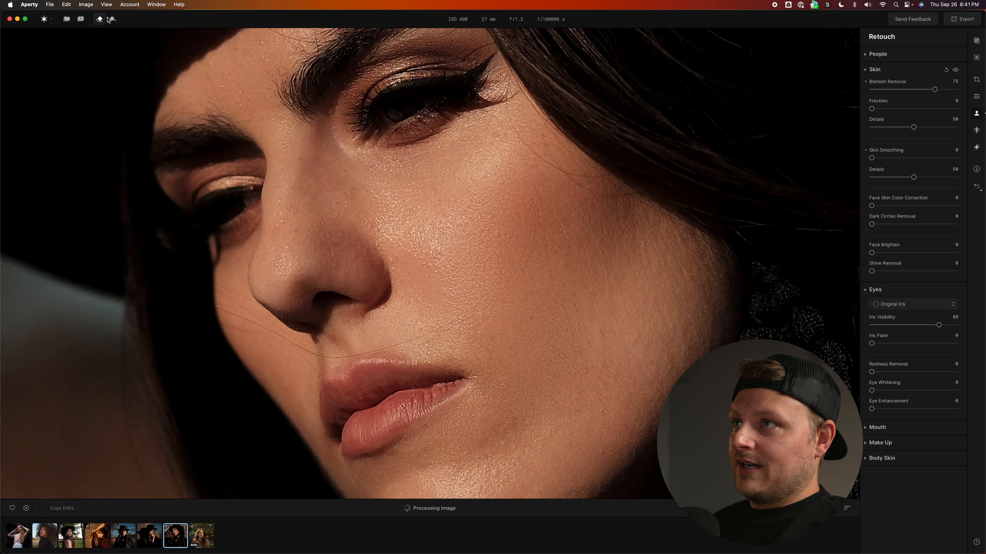
{"action": "left_click", "coordinate": [113, 19]}
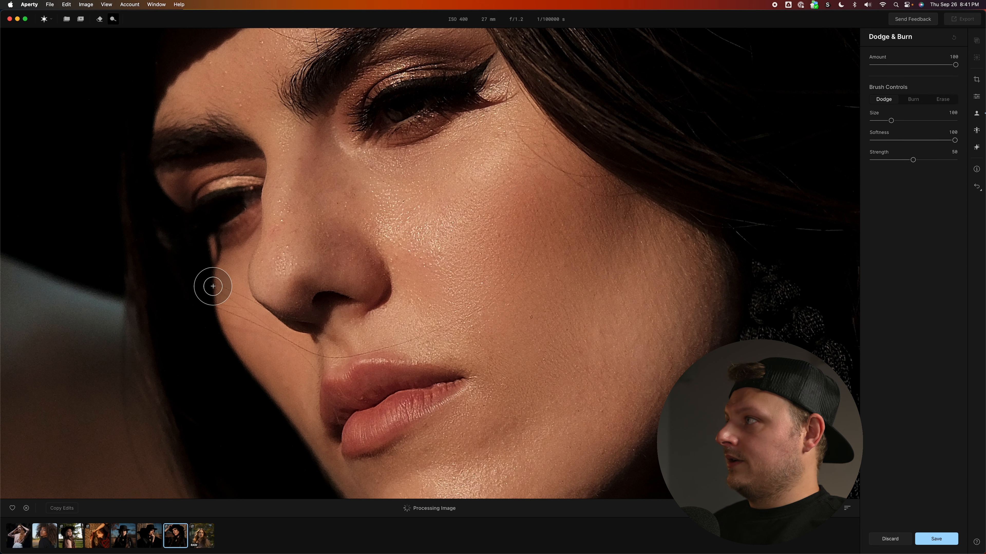
{"action": "left_click_drag", "start_coordinate": [891, 120], "coordinate": [881, 120]}
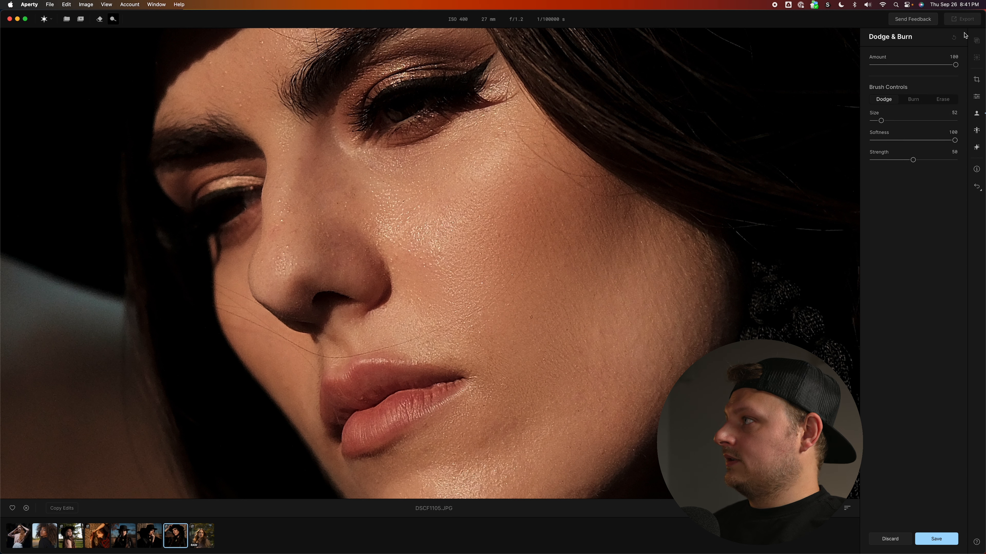
{"action": "left_click", "coordinate": [99, 19]}
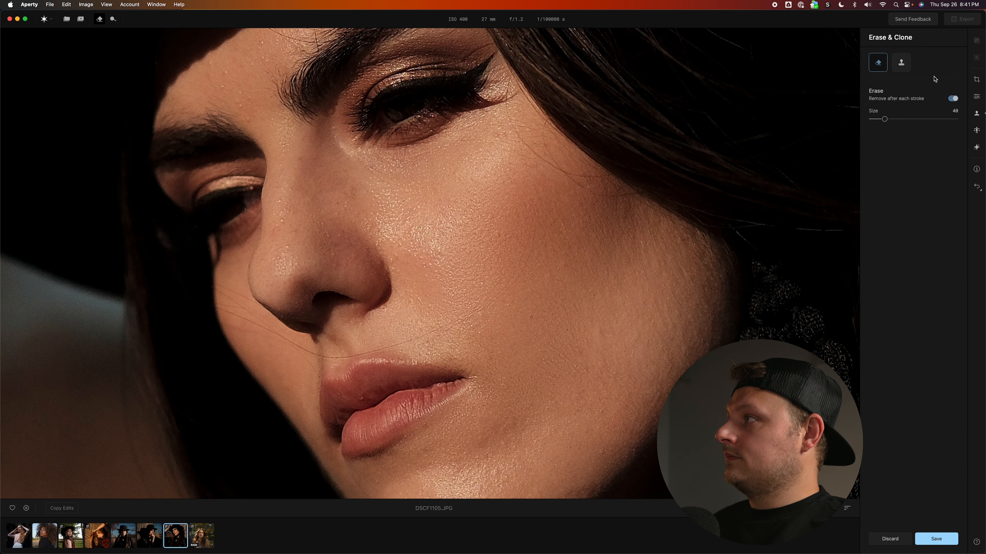
{"action": "left_click_drag", "start_coordinate": [884, 119], "coordinate": [876, 119]}
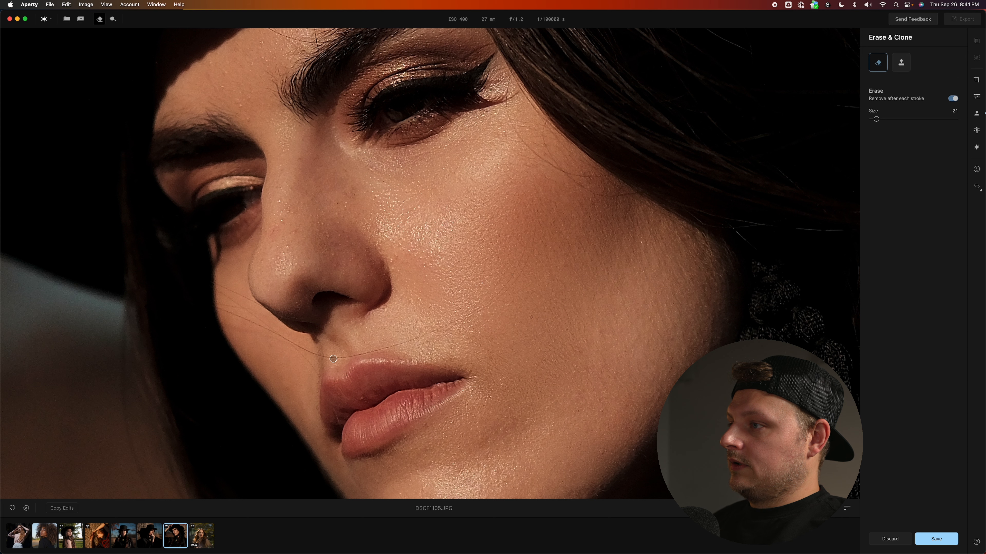
{"action": "left_click_drag", "start_coordinate": [336, 360], "coordinate": [472, 313]}
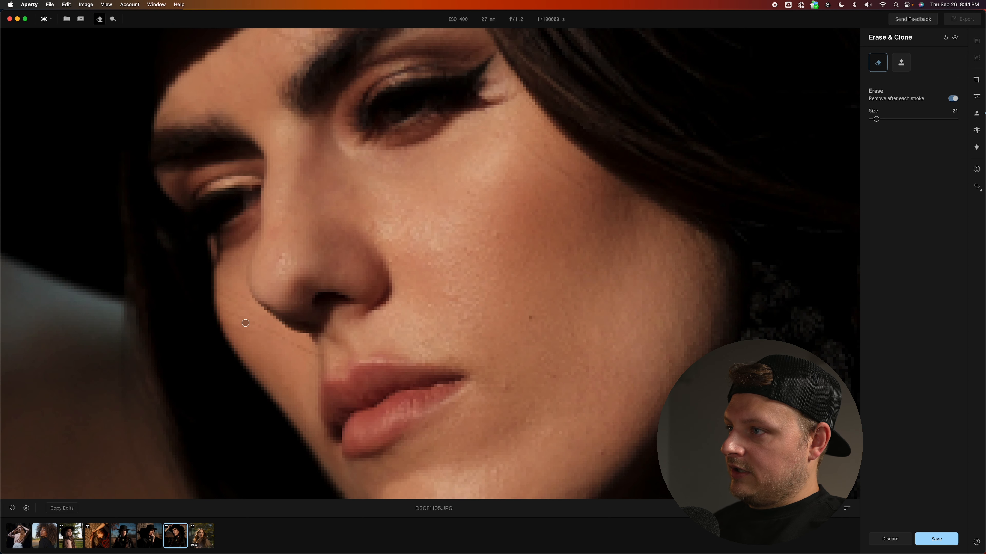
{"action": "mouse_move", "coordinate": [220, 309]}
{"action": "left_mouse_down"}
{"action": "mouse_move", "coordinate": [338, 360]}
{"action": "mouse_move", "coordinate": [302, 356]}
{"action": "left_mouse_up"}
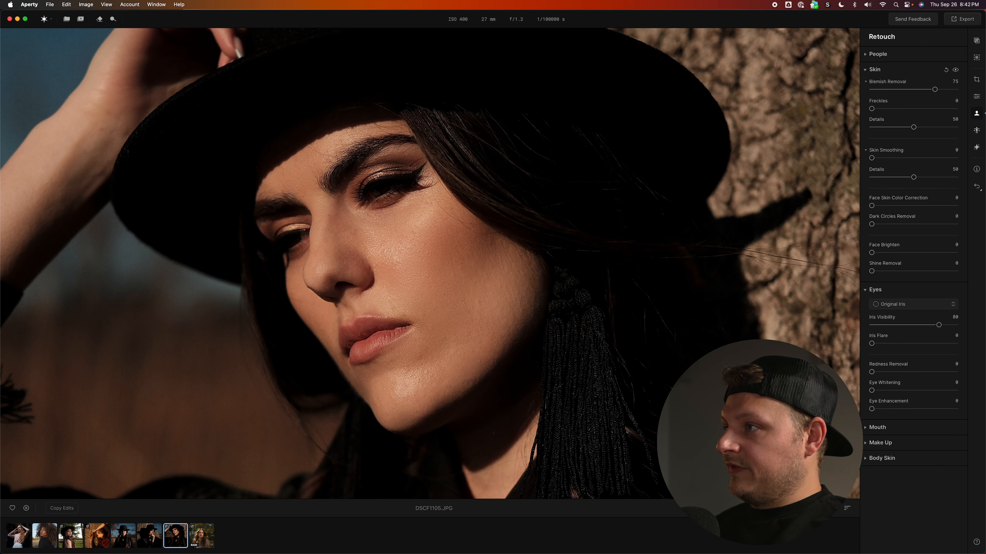
Step: Compare the retouched face with the original using the before/after divider
{"action": "key", "text": "y"}
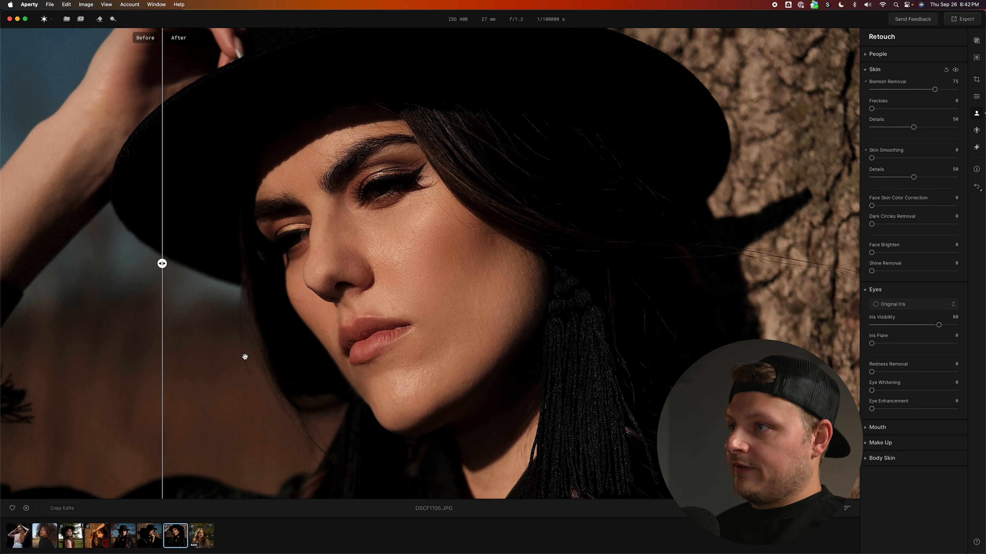
{"action": "left_click_drag", "start_coordinate": [165, 269], "coordinate": [44, 246]}
{"action": "scroll", "coordinate": [420, 264], "scroll_direction": "down", "scroll_amount": 5}
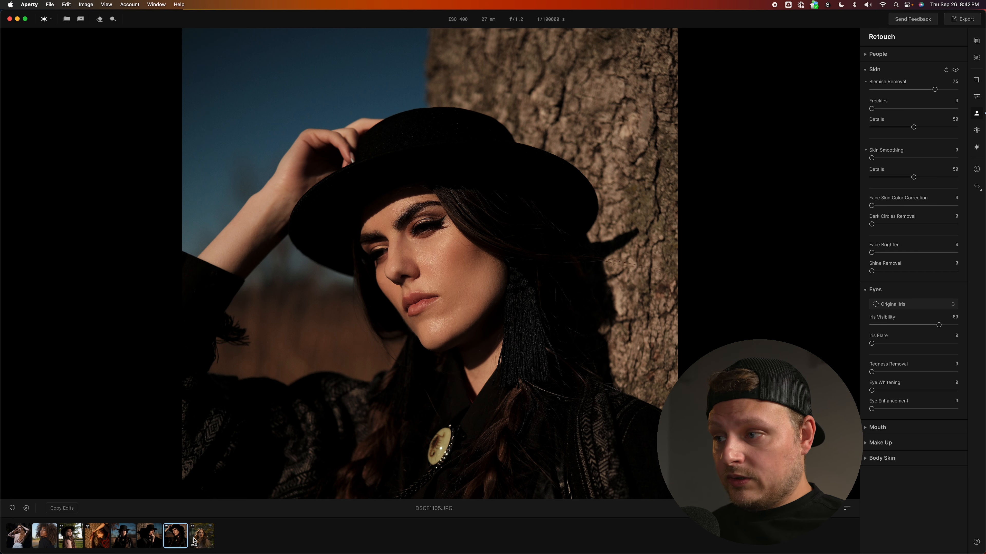
Step: Copy the edits of the retouched hat portrait DSCF1105.JPG
{"action": "left_click", "coordinate": [148, 539]}
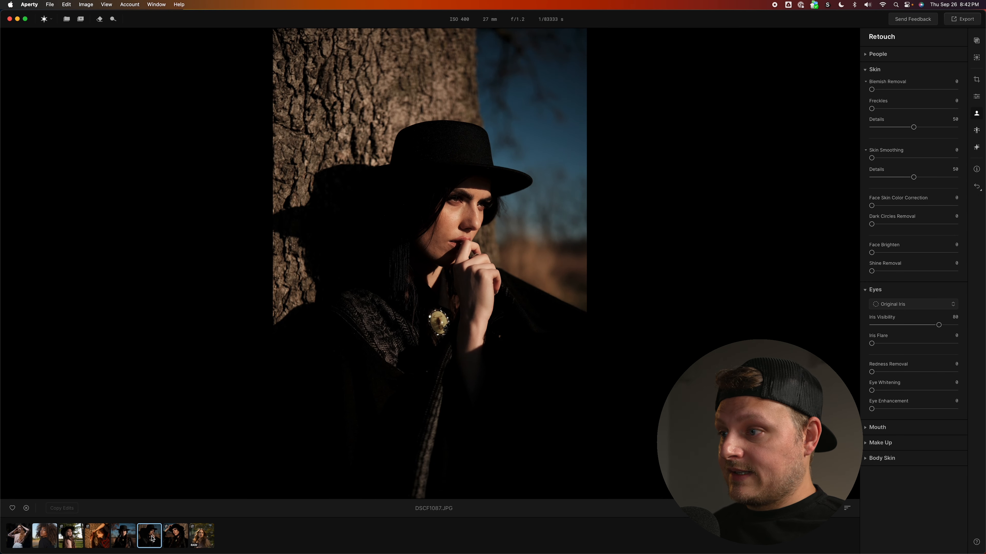
{"action": "left_click", "coordinate": [177, 538]}
{"action": "left_click", "coordinate": [50, 5]}
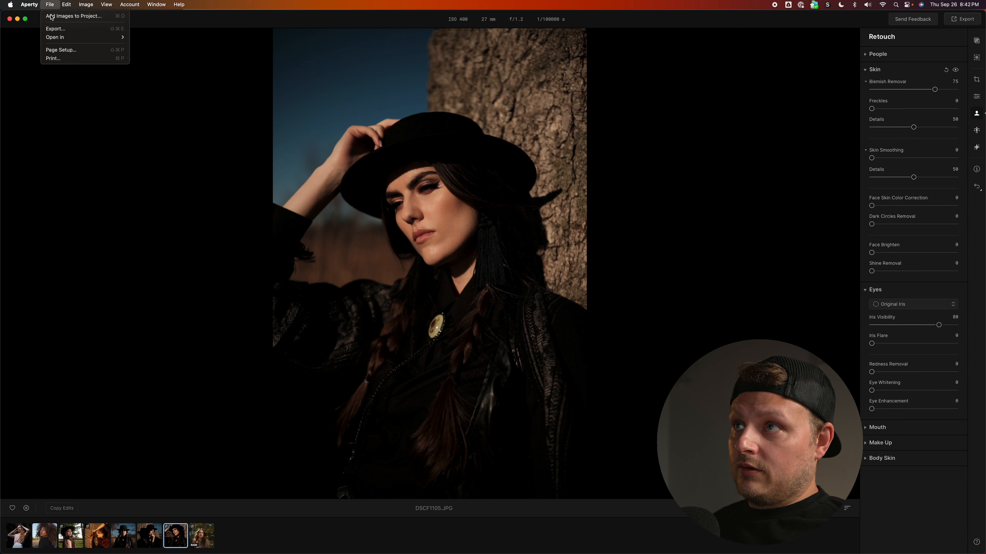
{"action": "mouse_move", "coordinate": [66, 6]}
{"action": "left_click", "coordinate": [75, 46]}
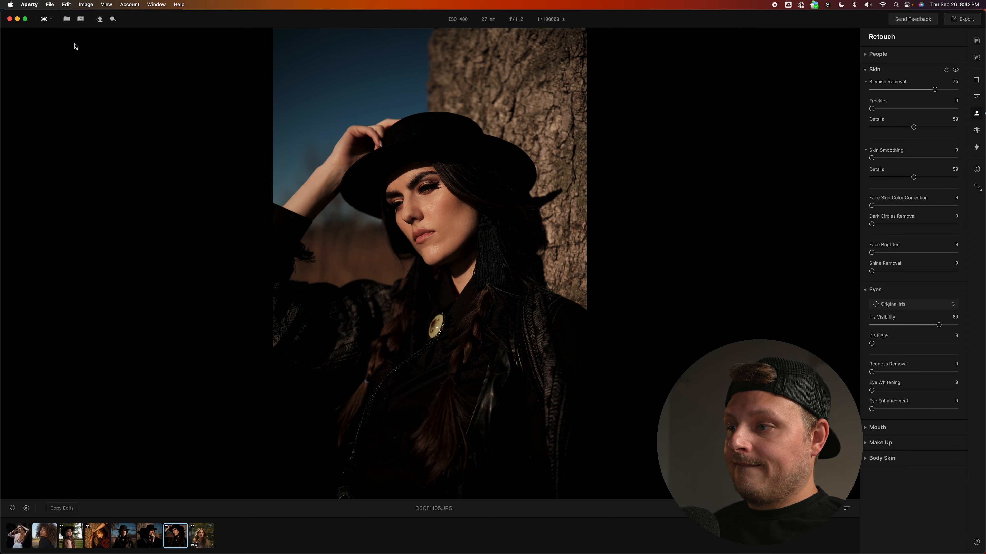
Step: Paste the copied edits onto the two other hat portraits, DSCF1087.JPG and DSCF0914.JPG
{"action": "left_click", "coordinate": [147, 538]}
{"action": "left_click", "coordinate": [127, 539], "text": "super"}
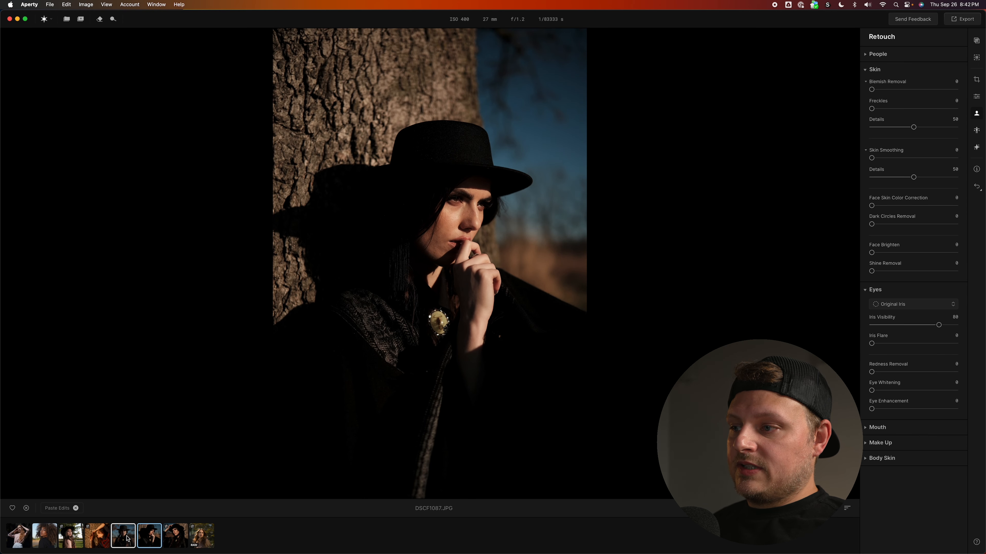
{"action": "left_click", "coordinate": [67, 4]}
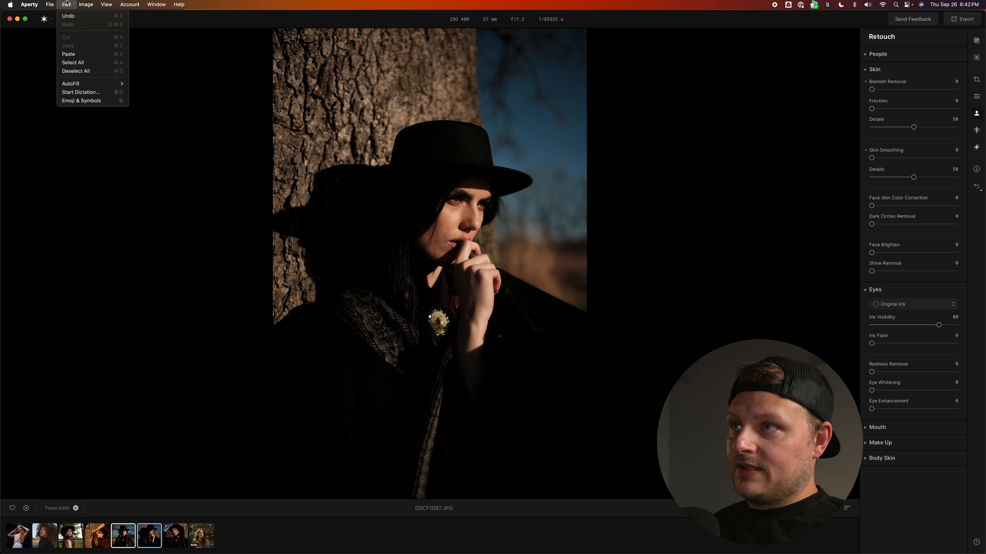
{"action": "left_click", "coordinate": [76, 54]}
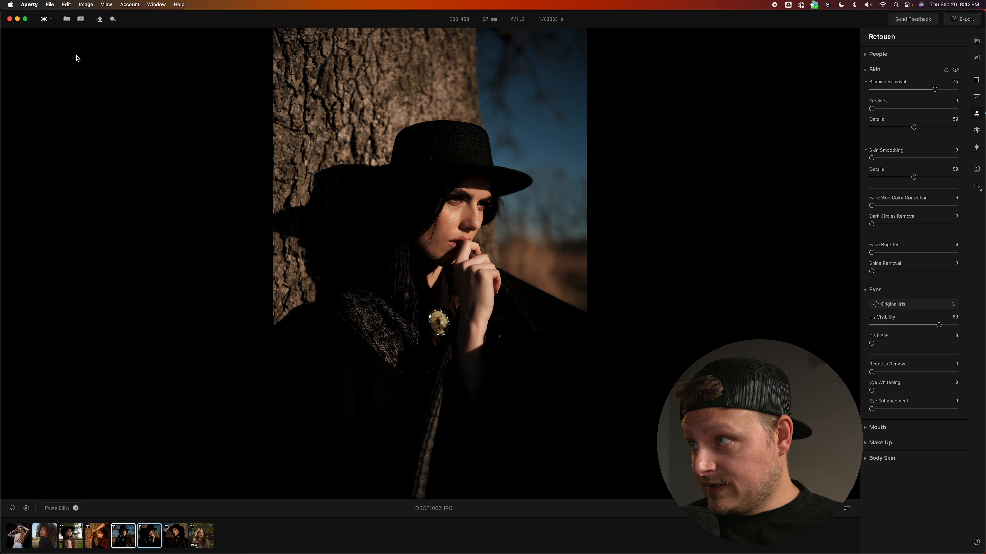
Step: Open the hat portrait DSCF0914.JPG and compare its pasted retouch with the original using the before/after divider
{"action": "left_click", "coordinate": [123, 537]}
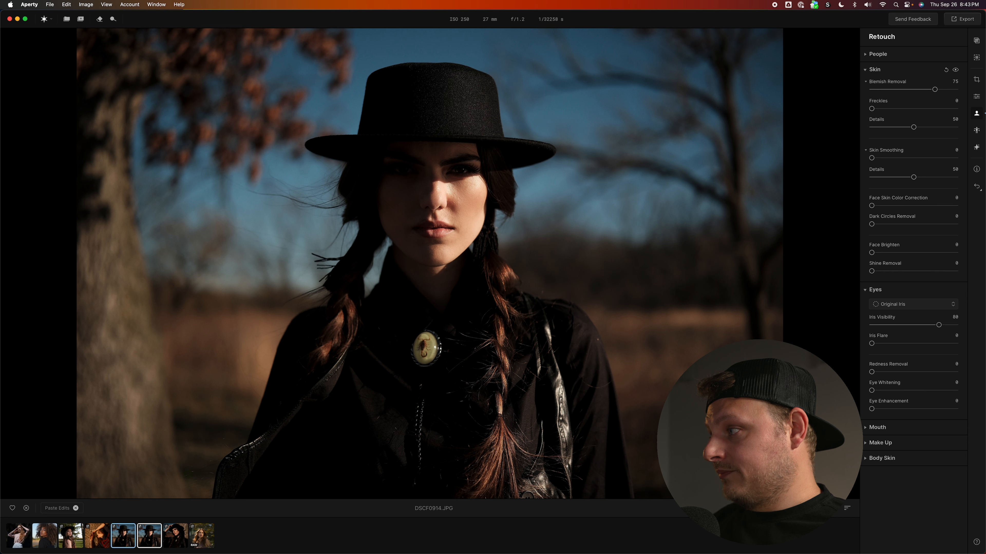
{"action": "key", "text": ";"}
{"action": "left_click_drag", "start_coordinate": [112, 264], "coordinate": [530, 263]}
{"action": "left_click_drag", "start_coordinate": [520, 302], "coordinate": [78, 304]}
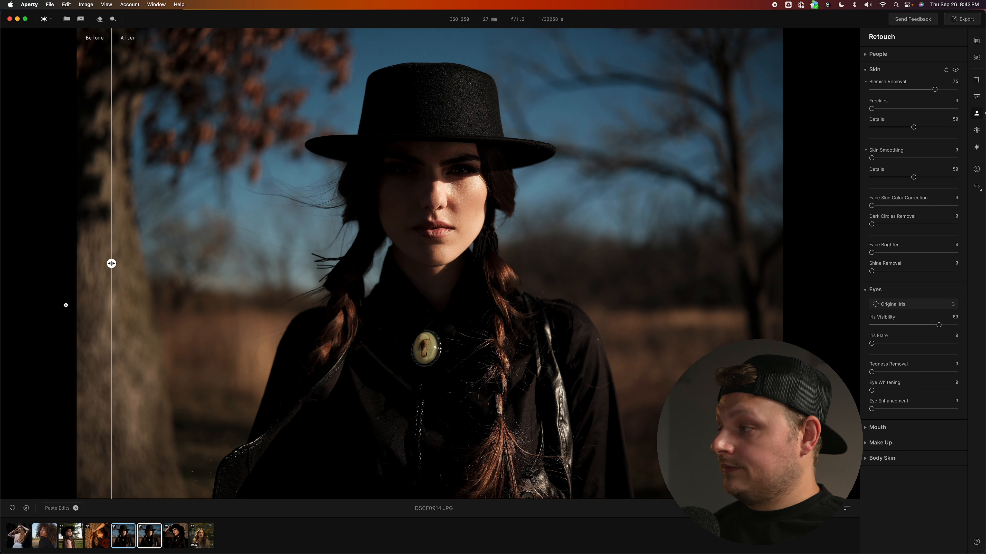
{"action": "key", "text": ";"}
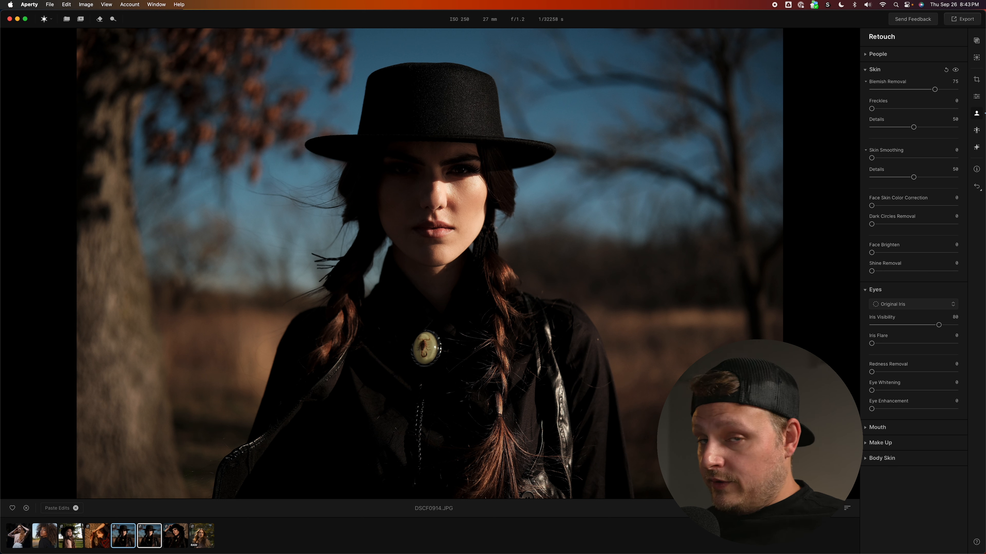
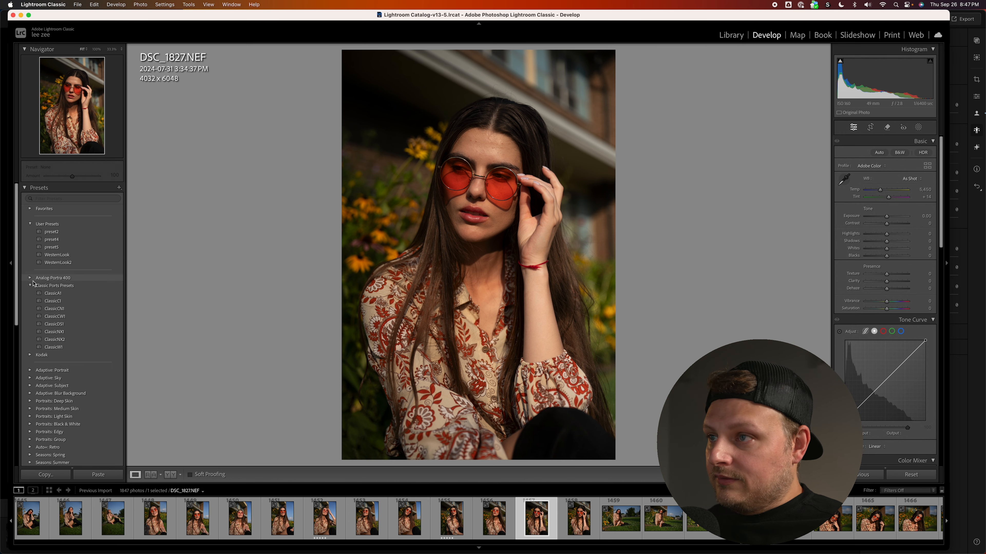
Step: In Lightroom Classic, apply the ClassicCN1 preset to DSC_1827.NEF and set Temp to 6,073, Exposure +0.75, Highlights -52 and Shadows +29
{"action": "left_click", "coordinate": [54, 309]}
{"action": "left_click_drag", "start_coordinate": [886, 215], "coordinate": [888, 216]}
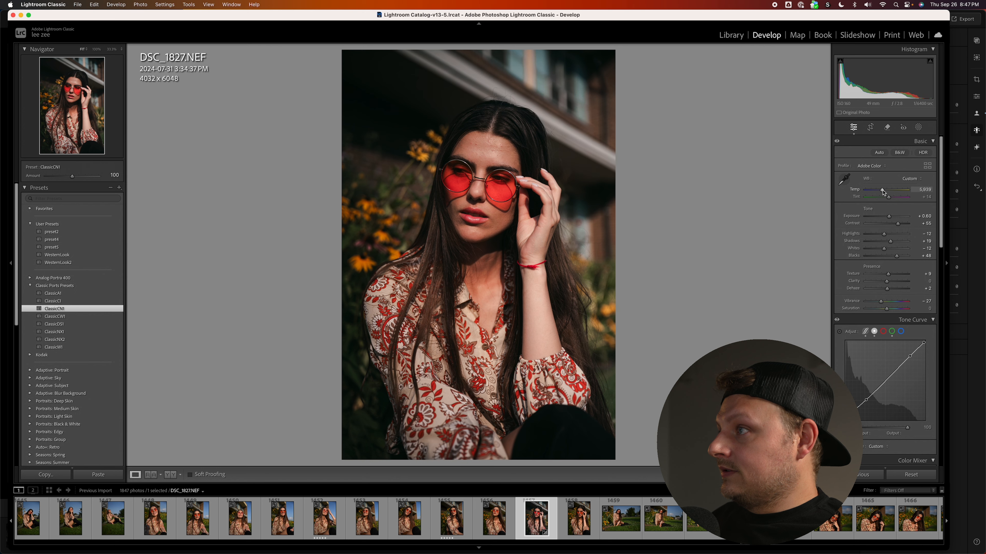
{"action": "left_click_drag", "start_coordinate": [883, 192], "coordinate": [882, 191]}
{"action": "left_click_drag", "start_coordinate": [891, 242], "coordinate": [893, 242]}
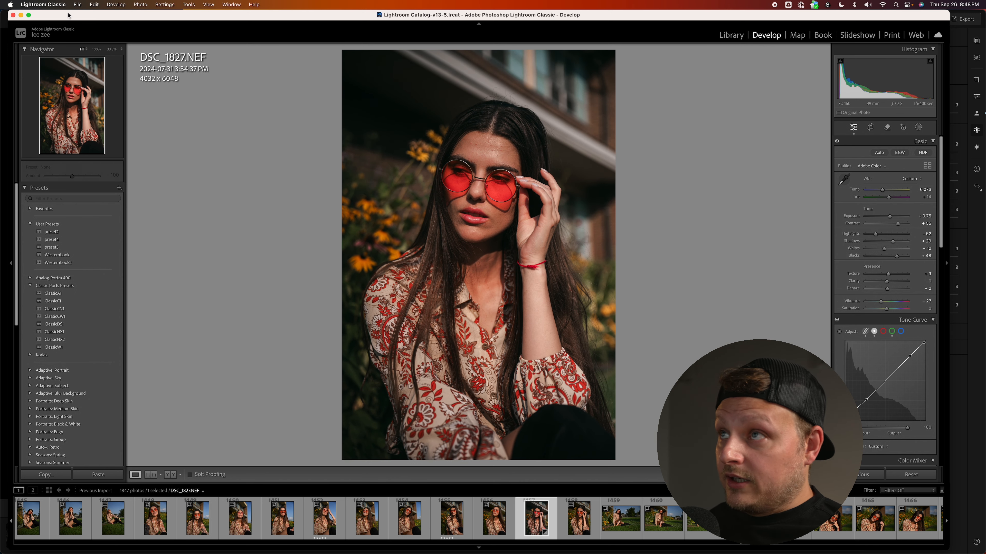
Step: Export the sunglasses portrait DSC_1827.NEF from Lightroom Classic to Aperty in TIFF format
{"action": "left_click", "coordinate": [78, 4]}
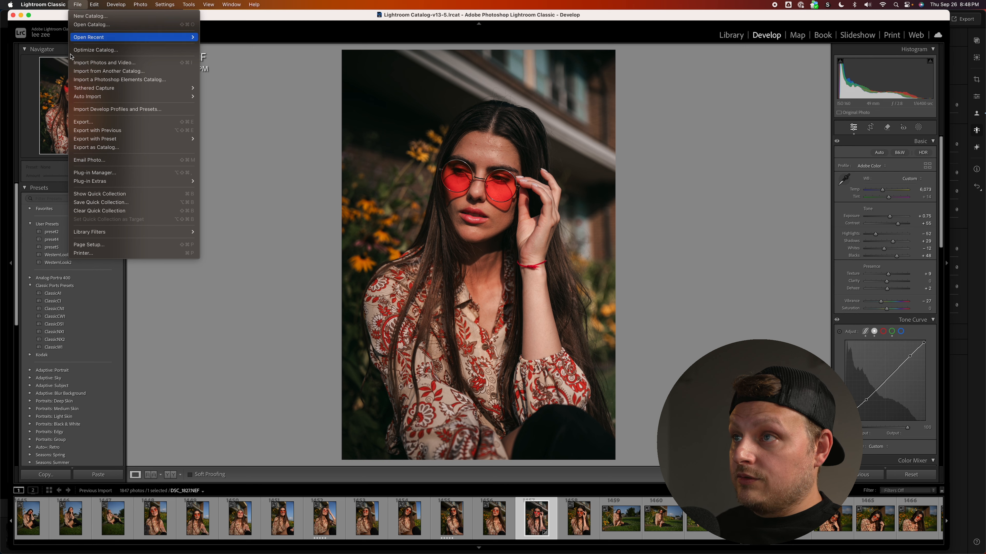
{"action": "mouse_move", "coordinate": [113, 140]}
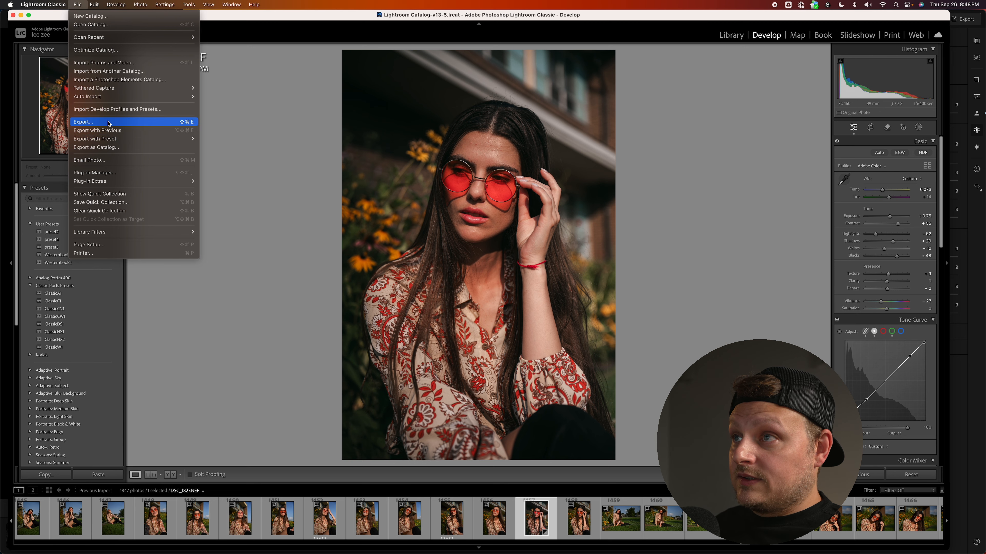
{"action": "left_click", "coordinate": [83, 121]}
{"action": "left_click", "coordinate": [445, 111]}
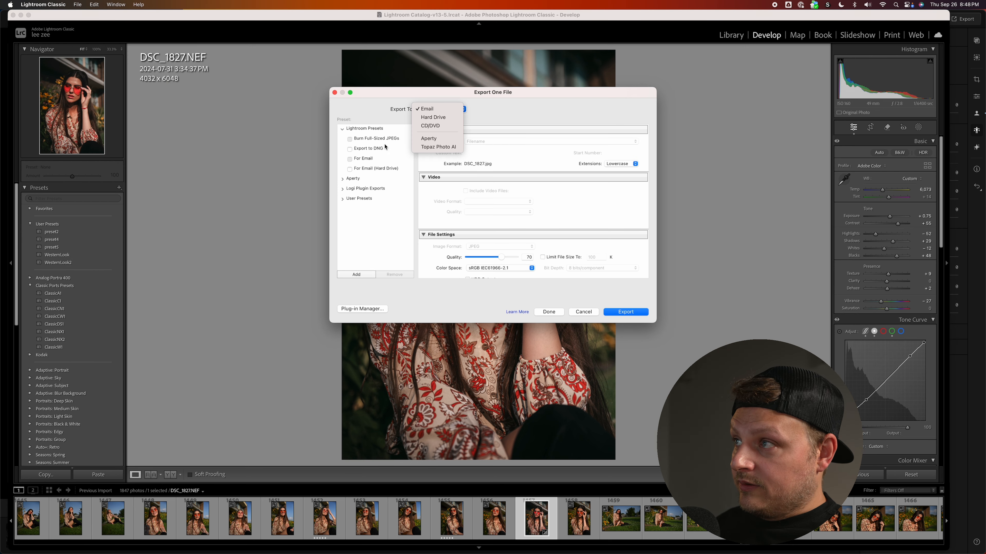
{"action": "left_click", "coordinate": [430, 139]}
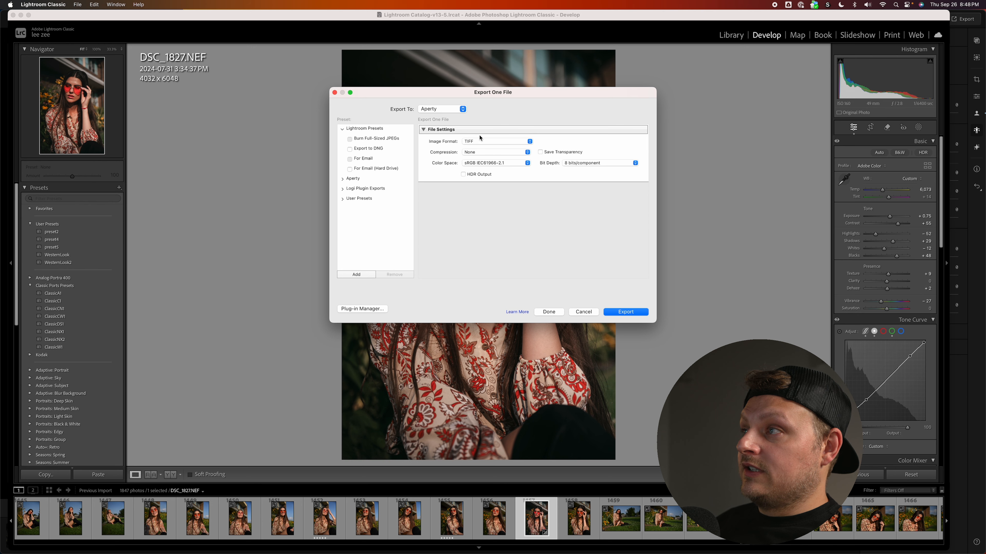
{"action": "left_click", "coordinate": [480, 141]}
{"action": "left_click", "coordinate": [480, 142]}
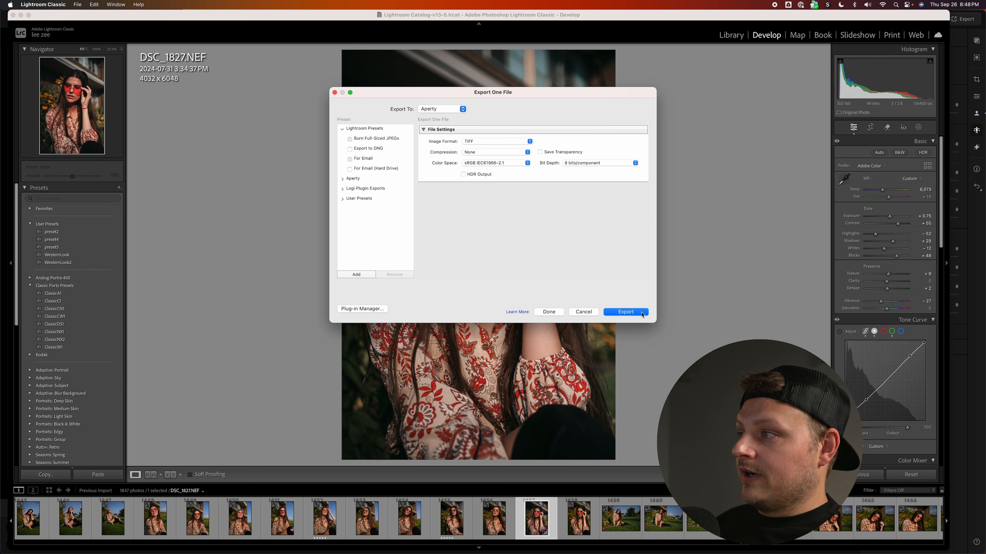
{"action": "left_click", "coordinate": [625, 312]}
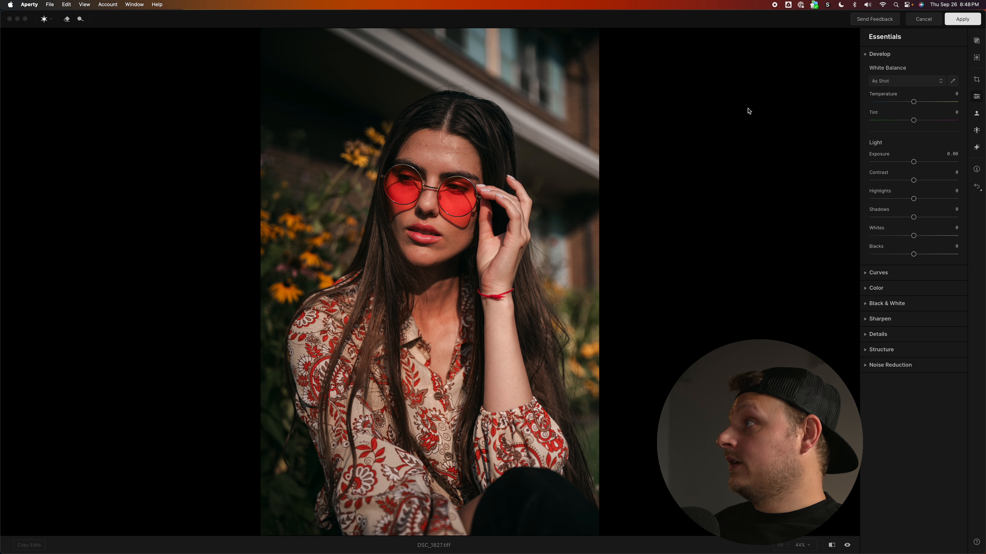
Step: Set Blemish Removal to 52 and Skin Smoothing to 28 on the sunglasses portrait and apply the retouch
{"action": "left_click", "coordinate": [976, 114]}
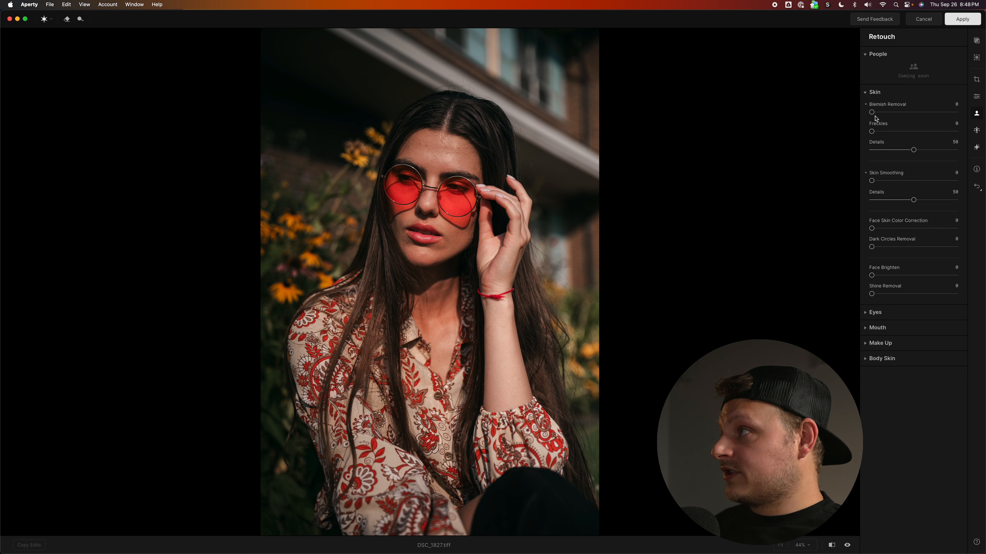
{"action": "left_click_drag", "start_coordinate": [871, 112], "coordinate": [917, 114]}
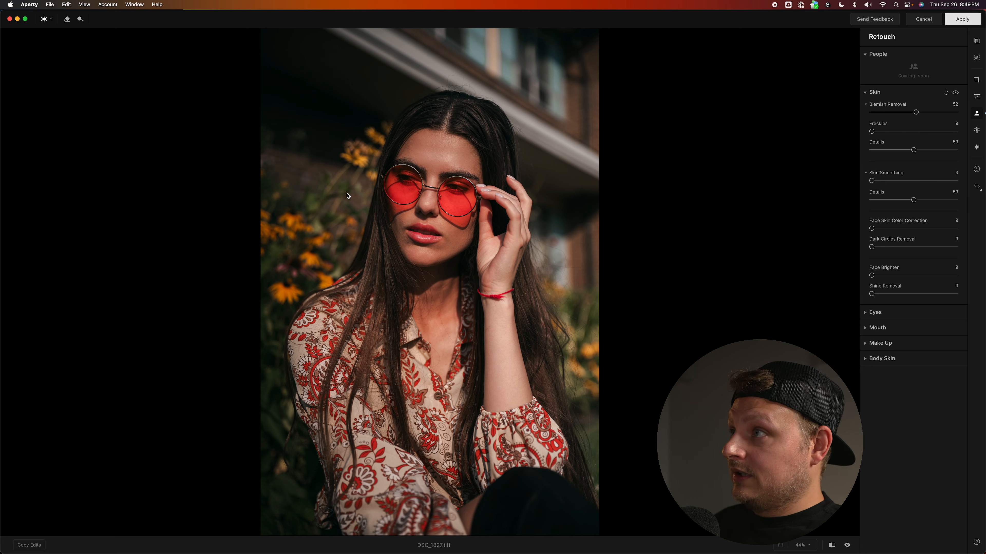
{"action": "left_click", "coordinate": [437, 155]}
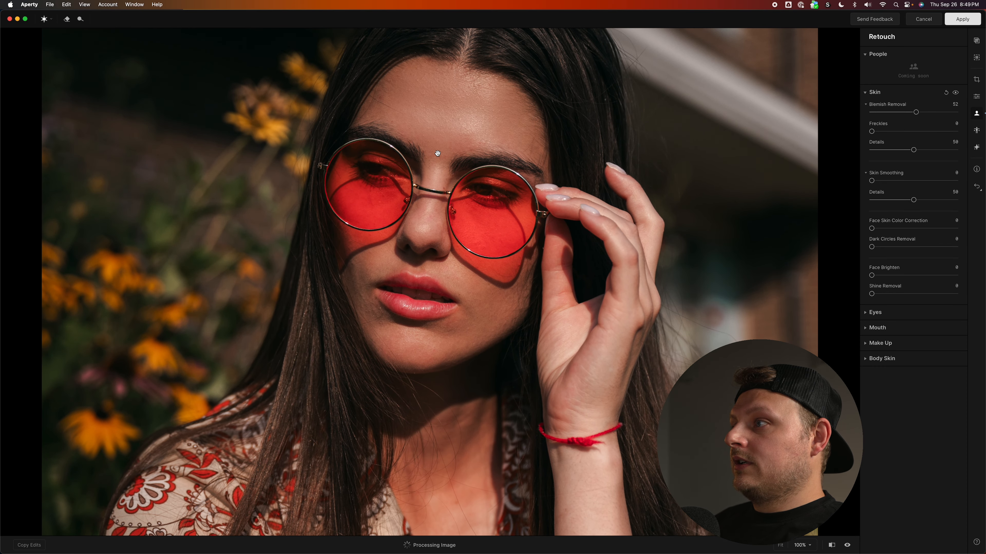
{"action": "left_click", "coordinate": [438, 154]}
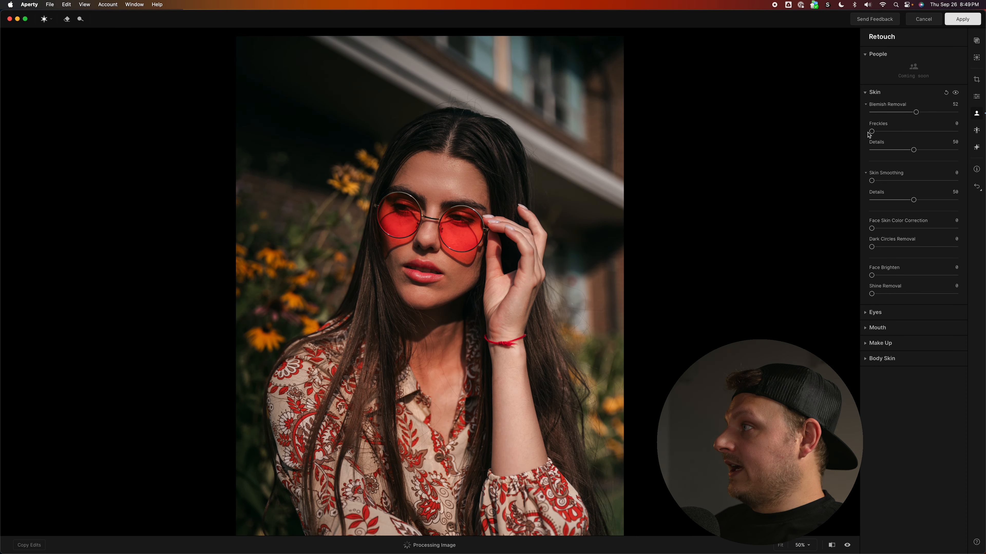
{"action": "left_click_drag", "start_coordinate": [871, 181], "coordinate": [895, 180]}
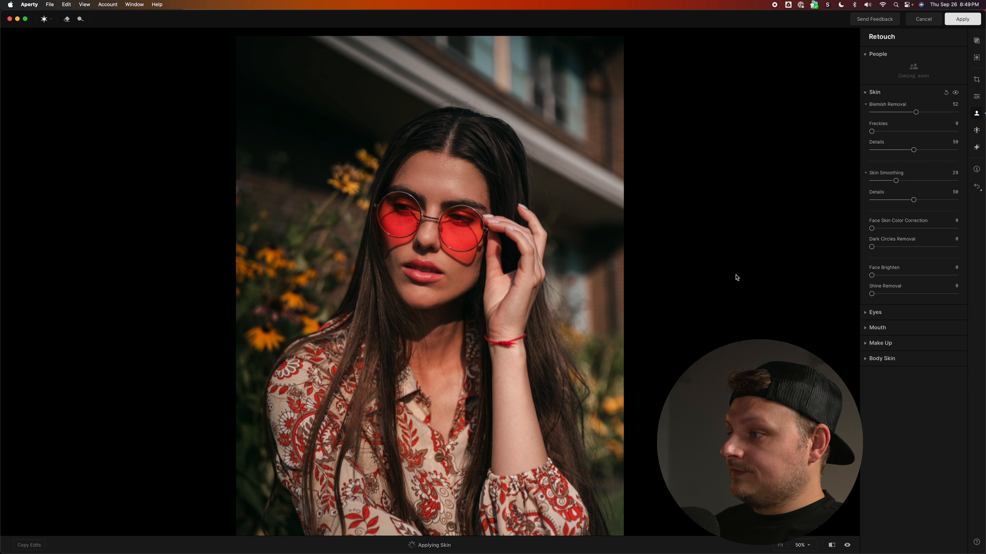
{"action": "key", "text": "super+minus"}
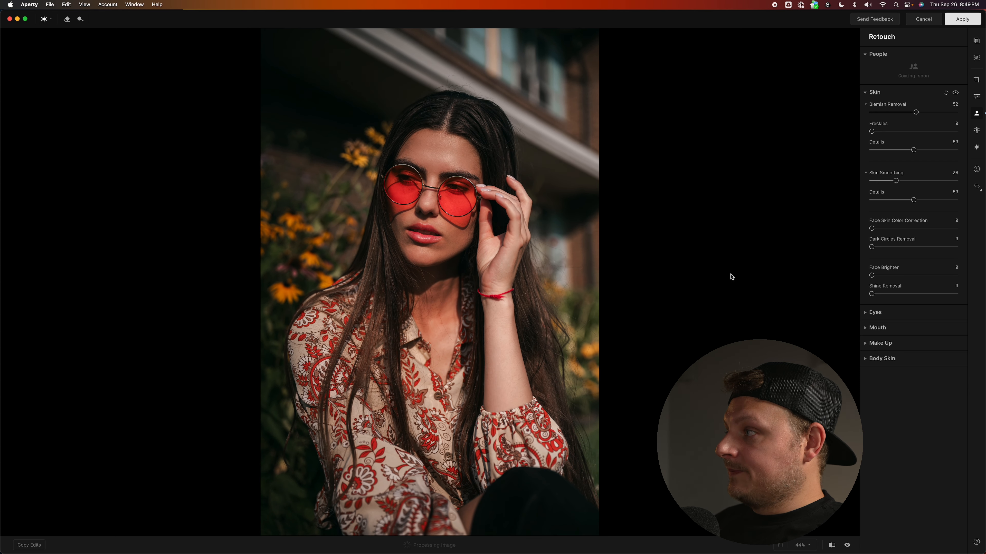
{"action": "left_click", "coordinate": [964, 20]}
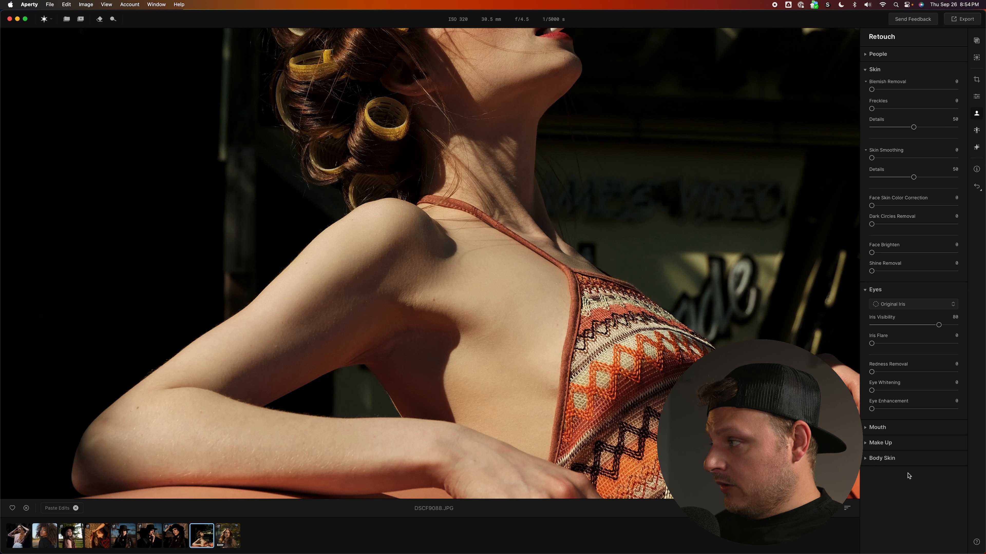
Step: Set Body Skin Smoothing to 100 with Details 32 on the hair-curlers portrait and compare with the body skin edits hidden
{"action": "left_click", "coordinate": [881, 458]}
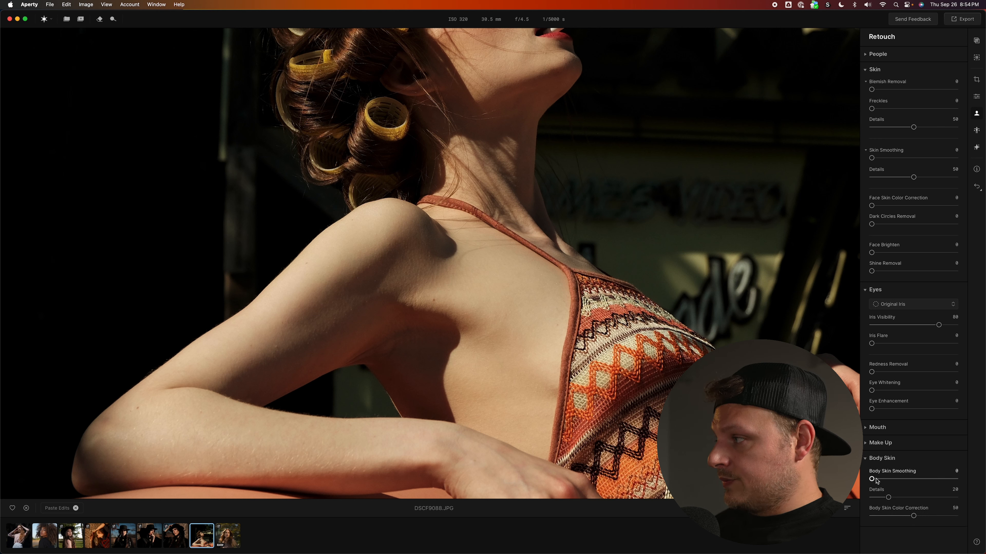
{"action": "left_click_drag", "start_coordinate": [872, 479], "coordinate": [910, 479]}
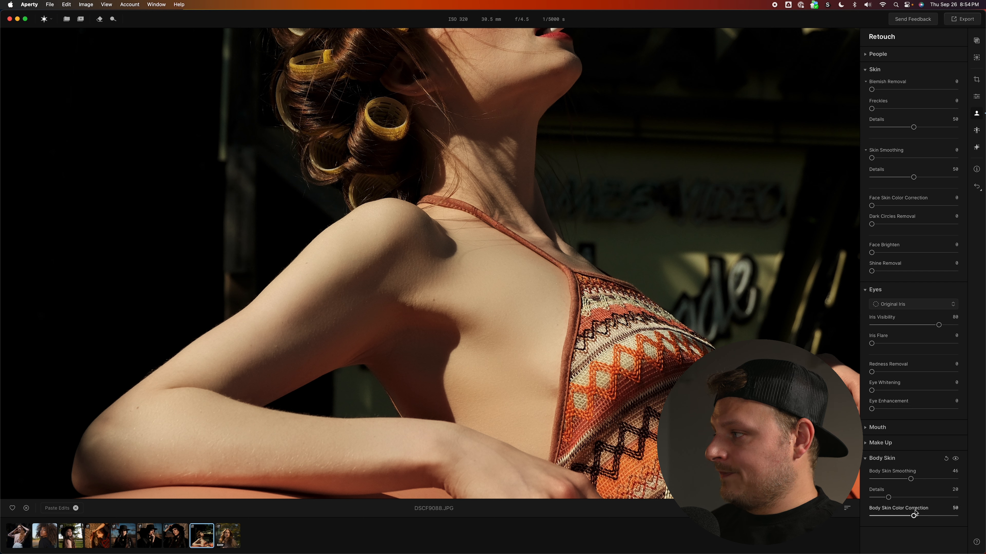
{"action": "left_click_drag", "start_coordinate": [889, 498], "coordinate": [901, 498]}
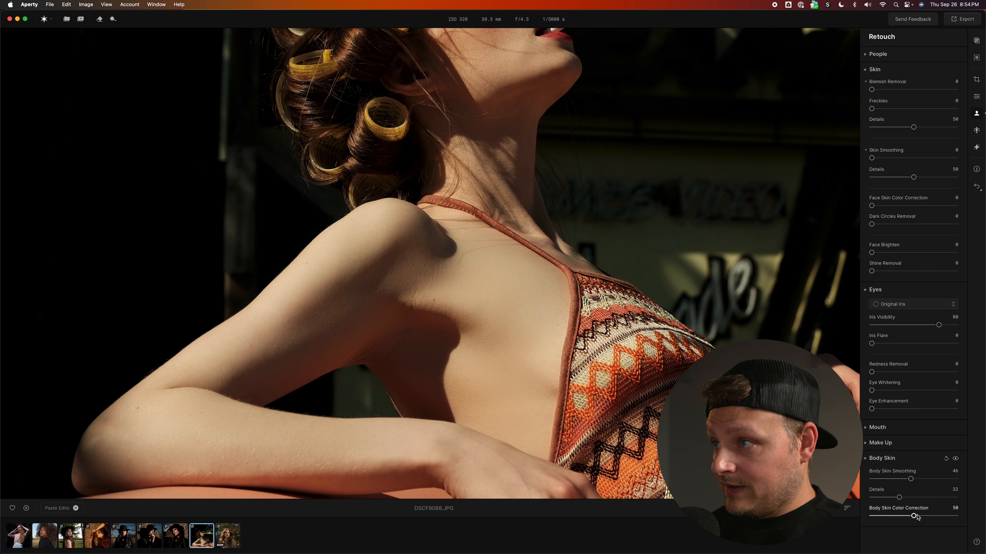
{"action": "left_click_drag", "start_coordinate": [910, 479], "coordinate": [958, 480]}
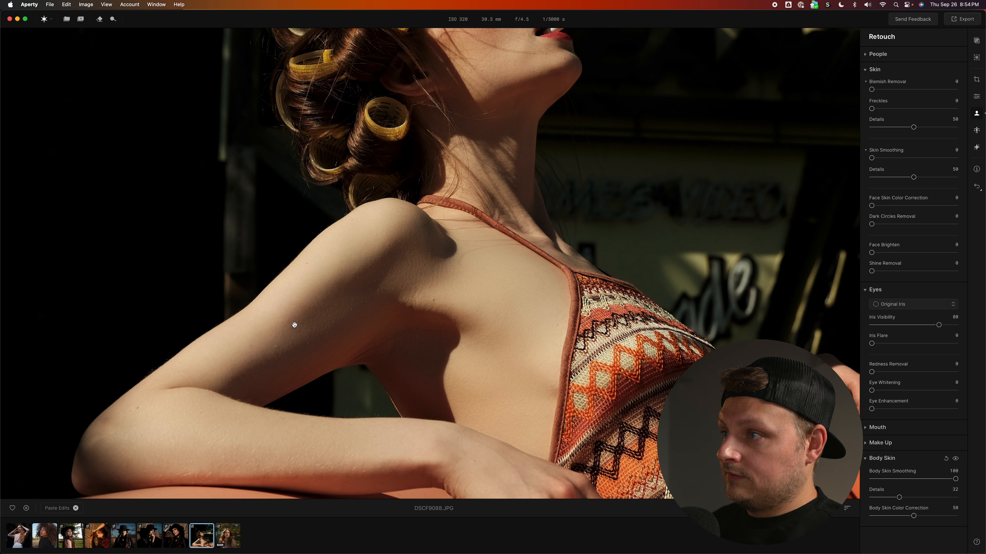
{"action": "left_click_drag", "start_coordinate": [294, 325], "coordinate": [319, 352]}
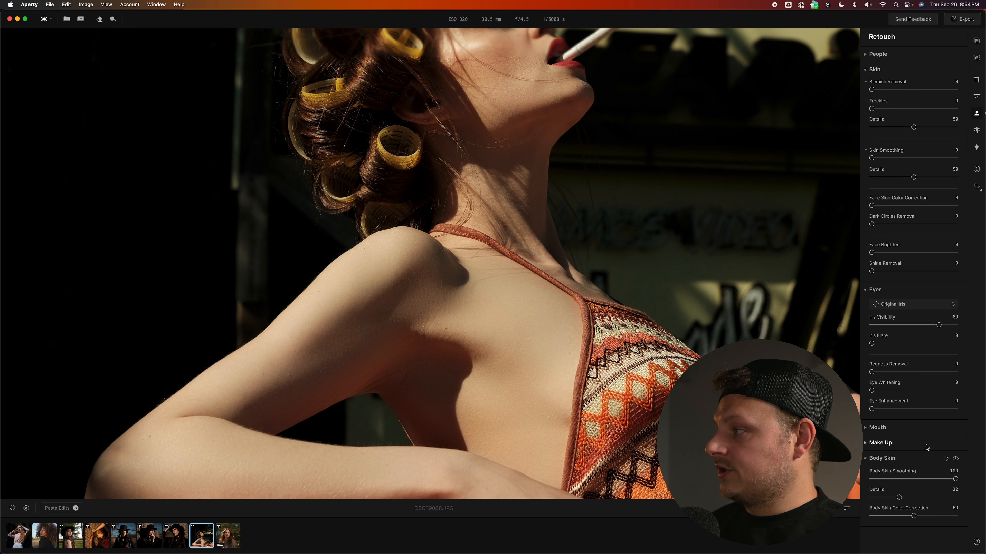
{"action": "left_click", "coordinate": [956, 459]}
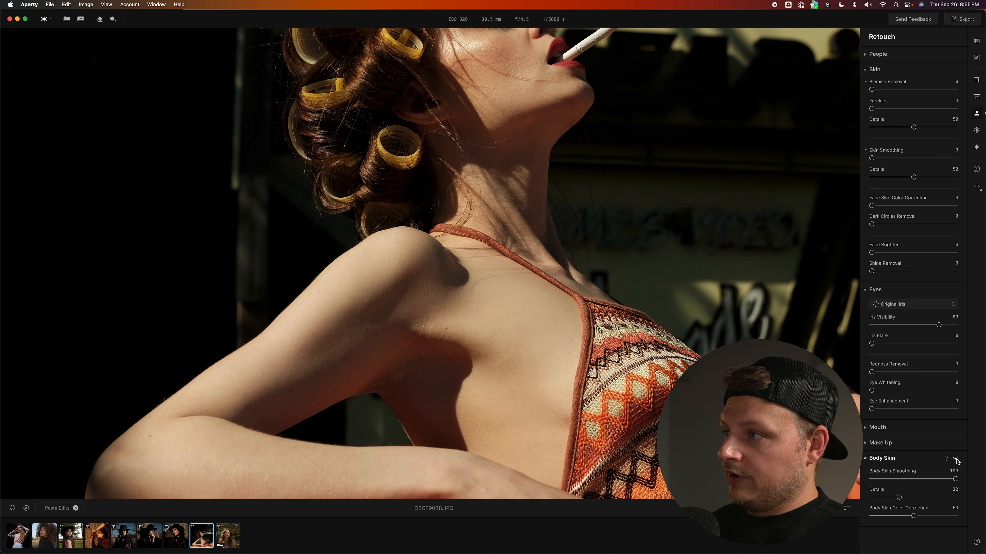
Step: Set Blemish Removal to 55 for the face of the woman with hair curlers and check the skin up close
{"action": "left_click_drag", "start_coordinate": [637, 338], "coordinate": [531, 407]}
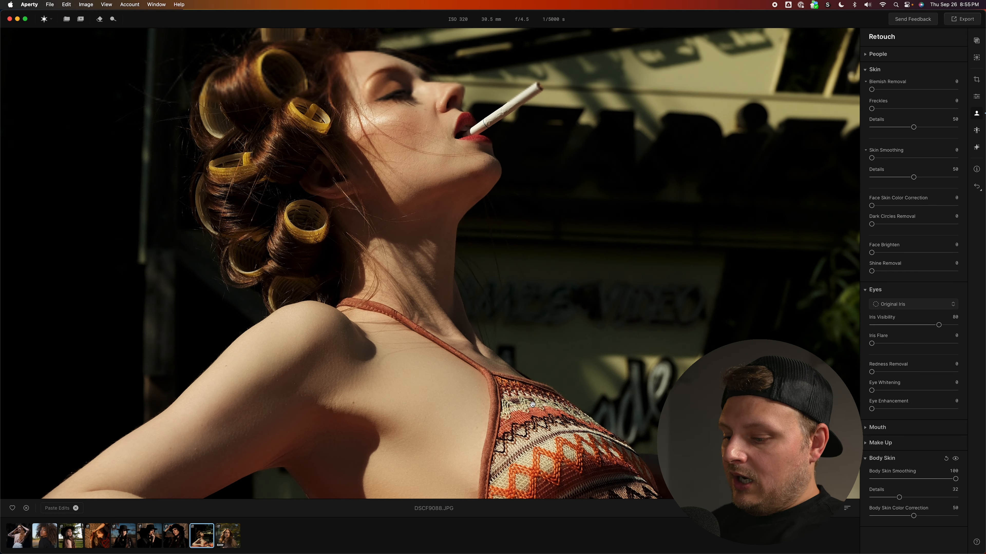
{"action": "key", "text": "super+minus"}
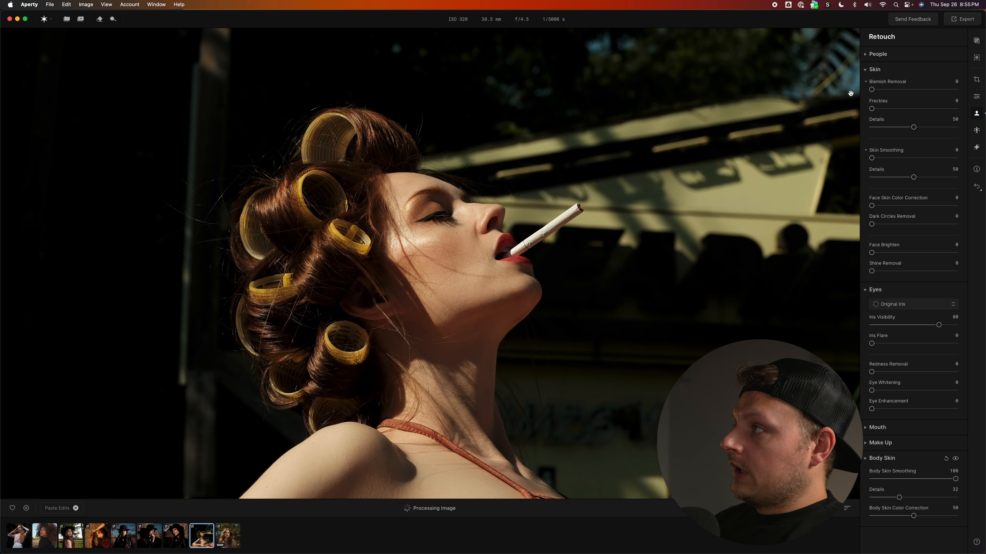
{"action": "left_click_drag", "start_coordinate": [872, 90], "coordinate": [909, 90]}
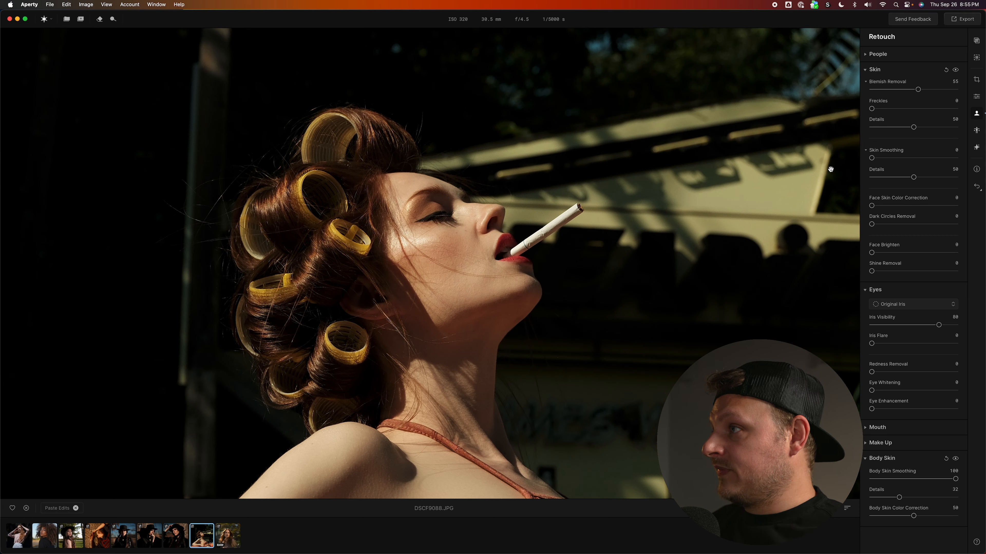
{"action": "key", "text": "super+0"}
{"action": "key", "text": "super+equal"}
{"action": "key", "text": "super+equal"}
{"action": "key", "text": "super+equal"}
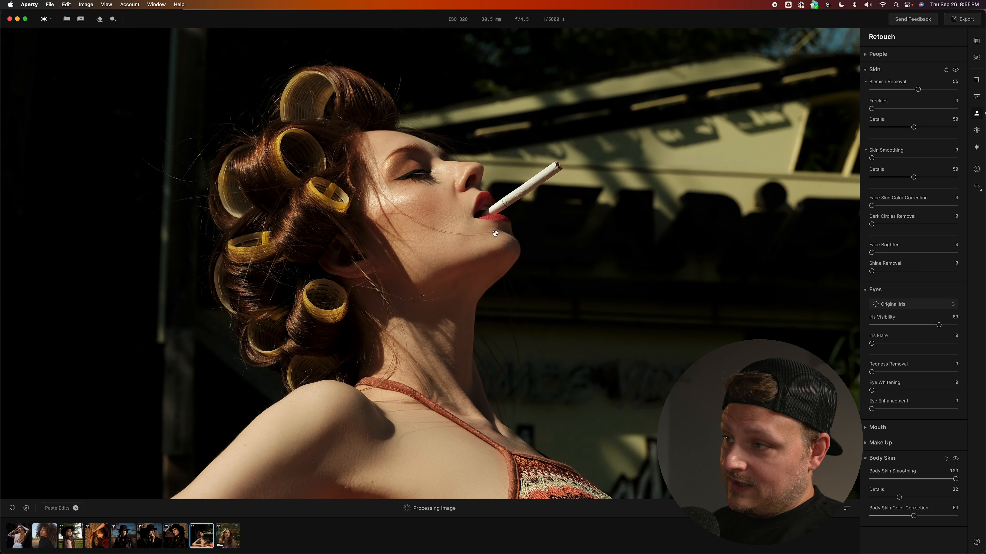
{"action": "key", "text": "super+0"}
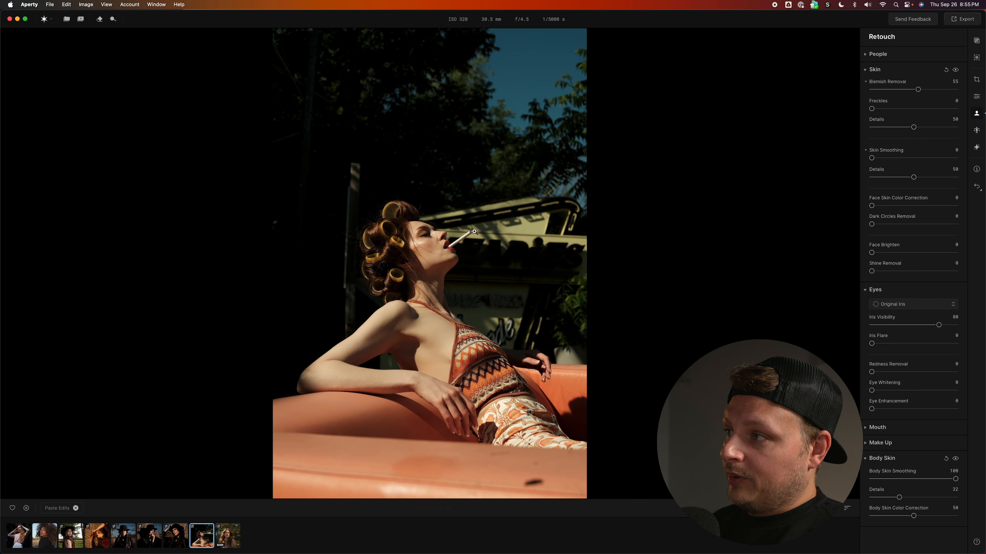
{"action": "left_click", "coordinate": [100, 19]}
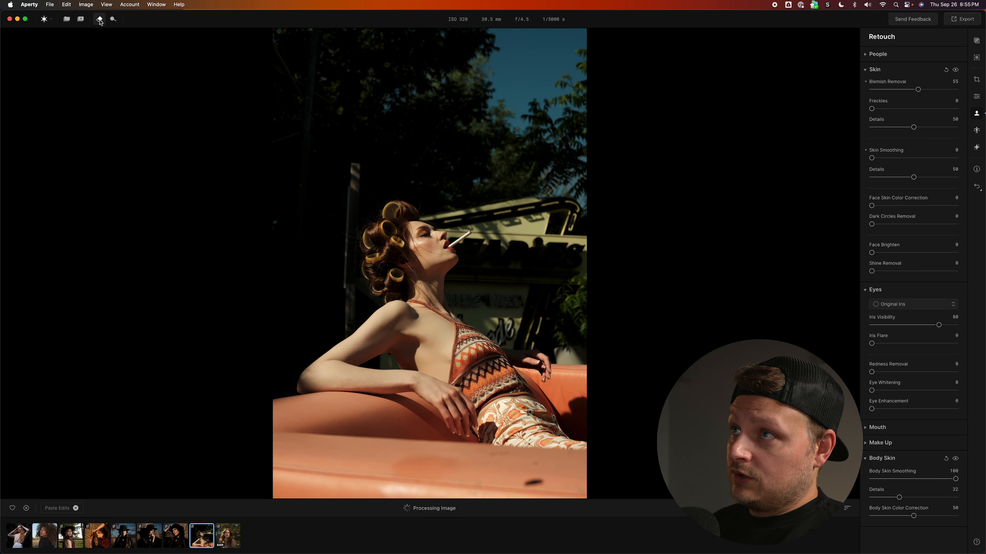
{"action": "left_click", "coordinate": [902, 63]}
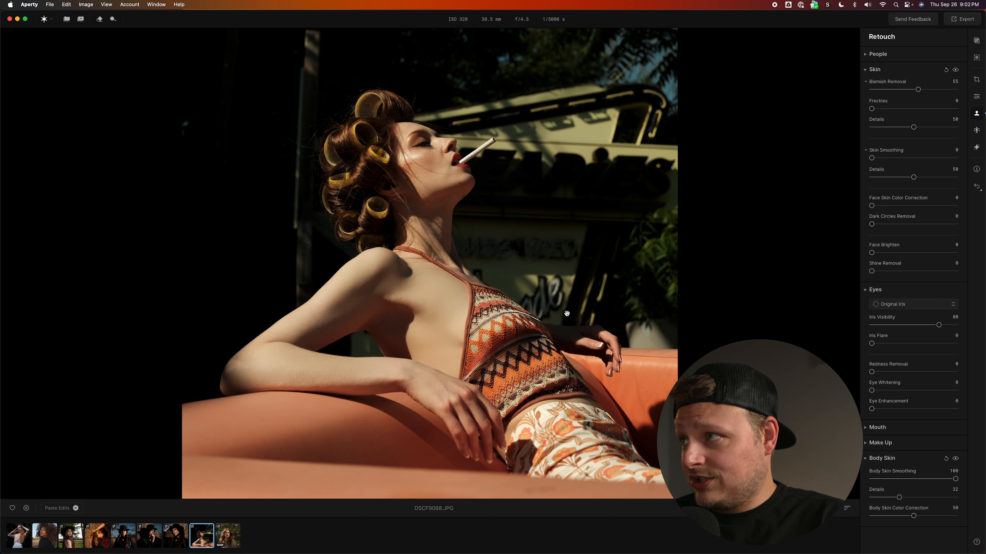
{"action": "left_click", "coordinate": [344, 266]}
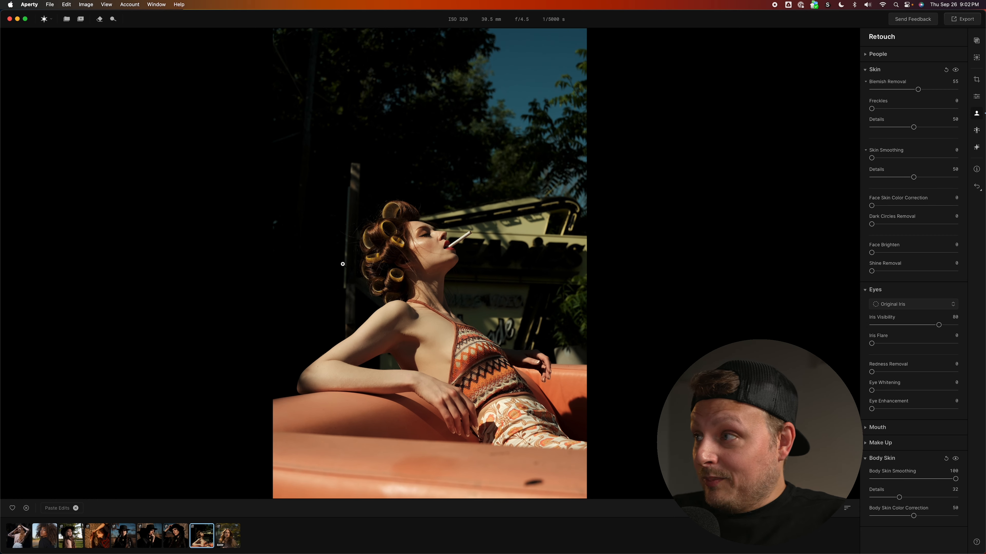
{"action": "left_click", "coordinate": [169, 538]}
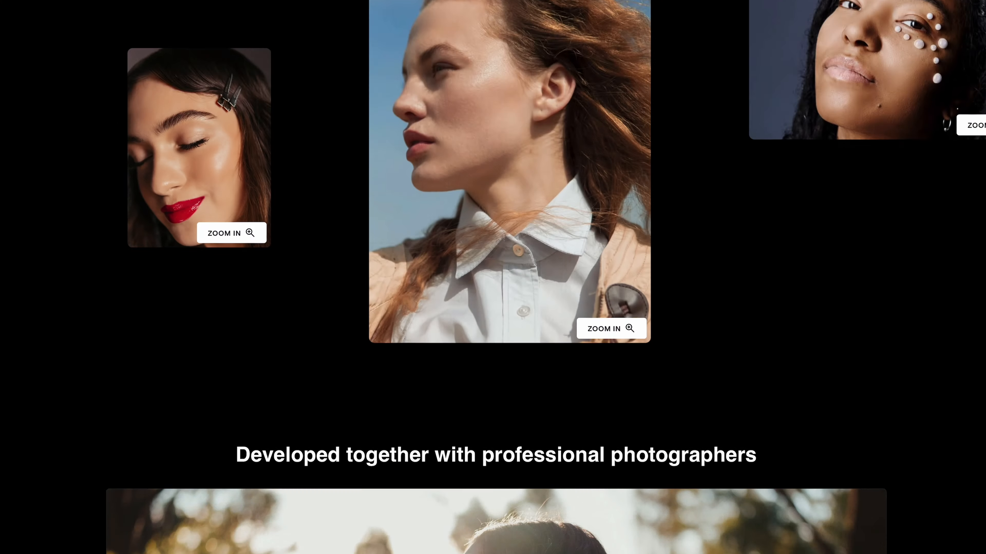
{"action": "scroll", "coordinate": [492, 277], "scroll_direction": "down", "scroll_amount": 8}
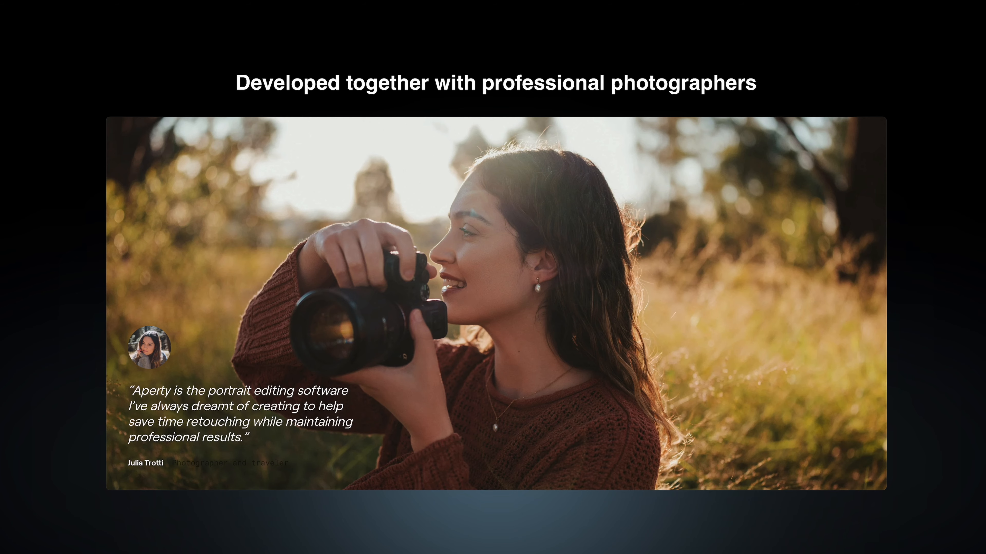